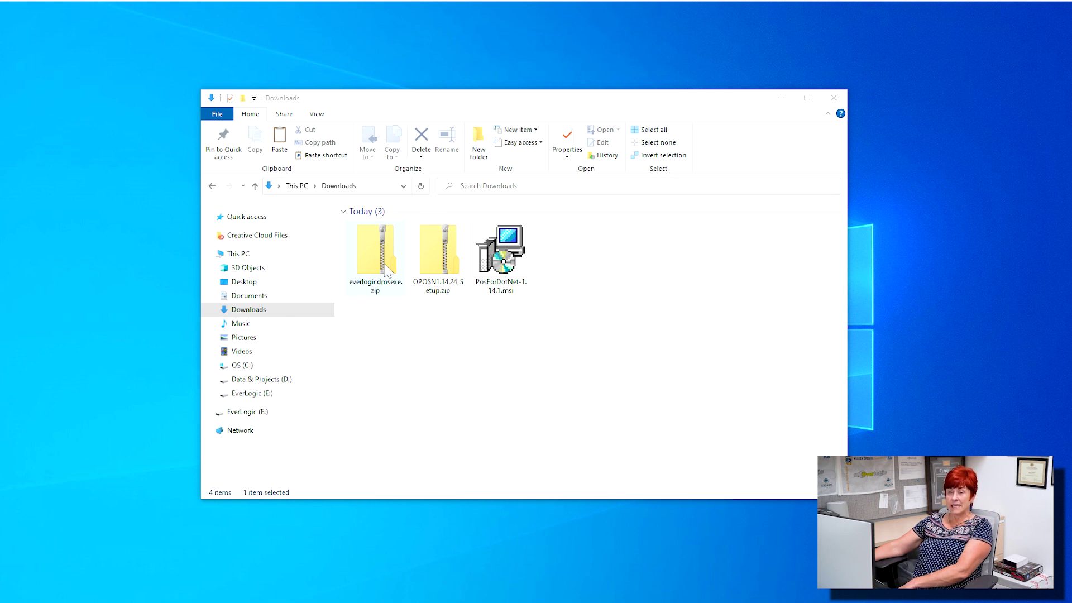
Extract everlogicdmsexe.zip to its default everlogicdmsexe folder.
right_click(385, 266)
left_click(434, 308)
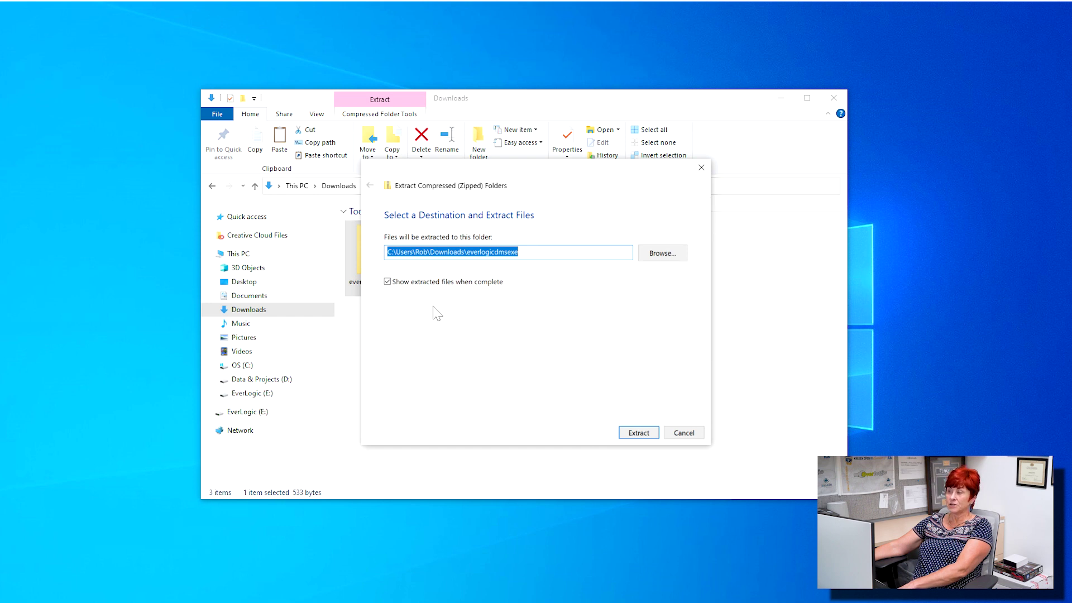
left_click(636, 433)
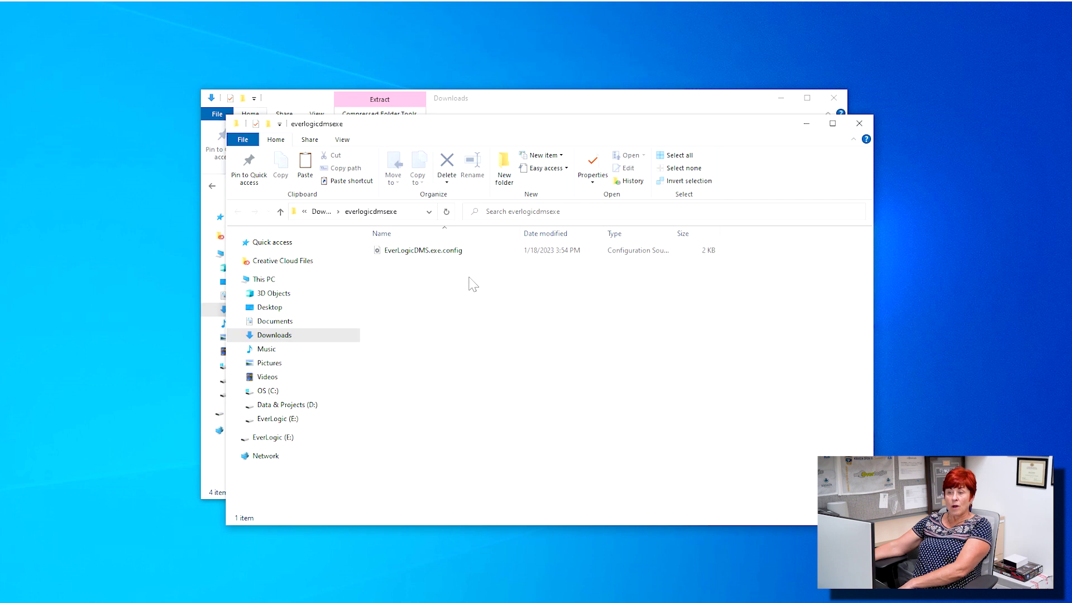
Copy EverLogicDMS.exe.config and paste it into %appdata%\EverLogic DMS.
left_click(469, 254)
right_click(469, 254)
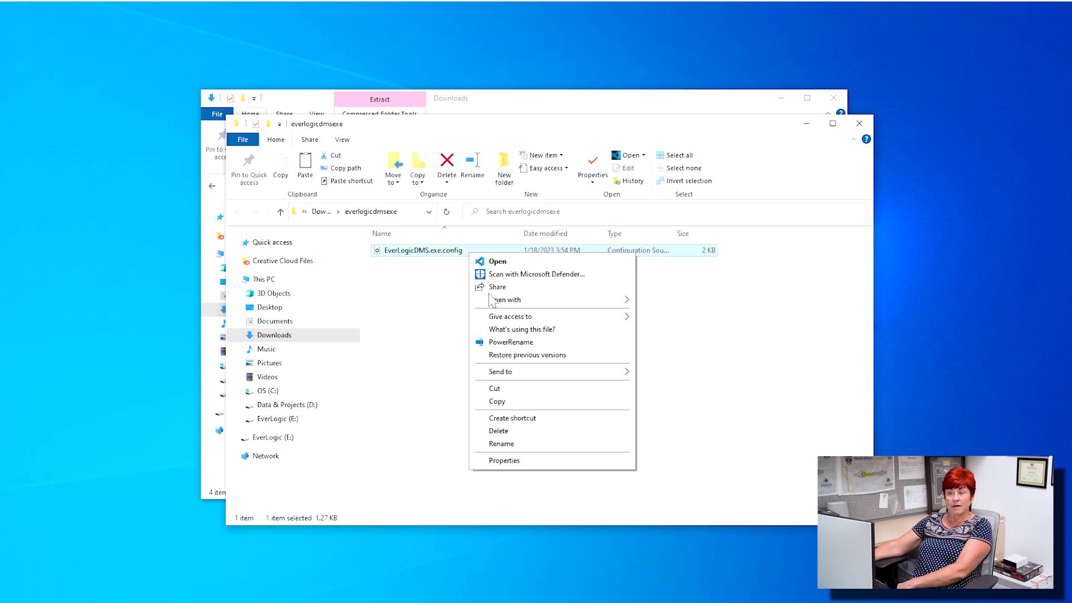
left_click(524, 401)
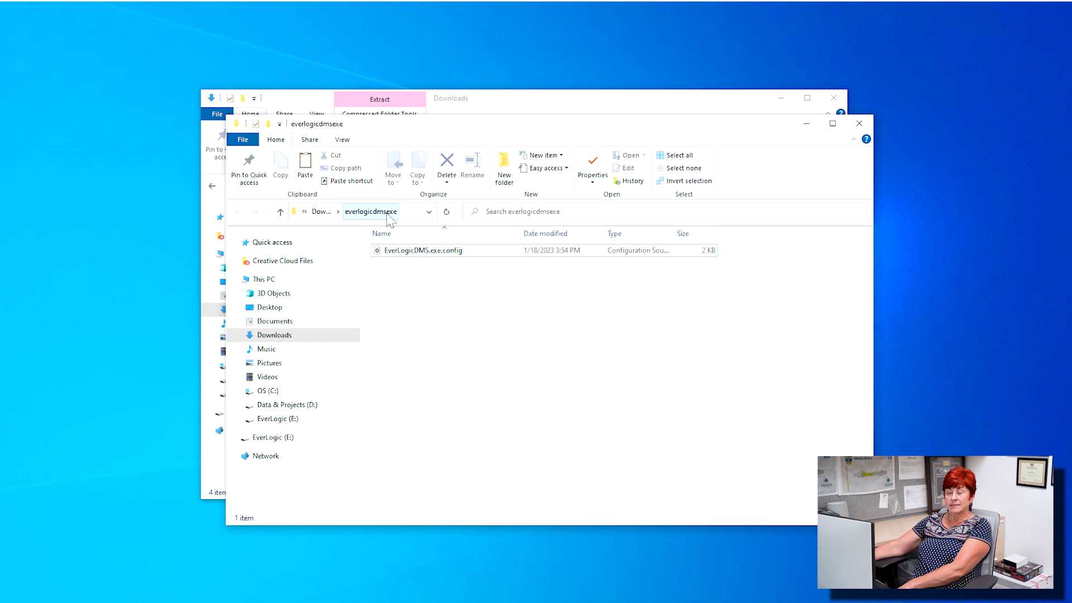
left_click(406, 211)
type("%appdata")
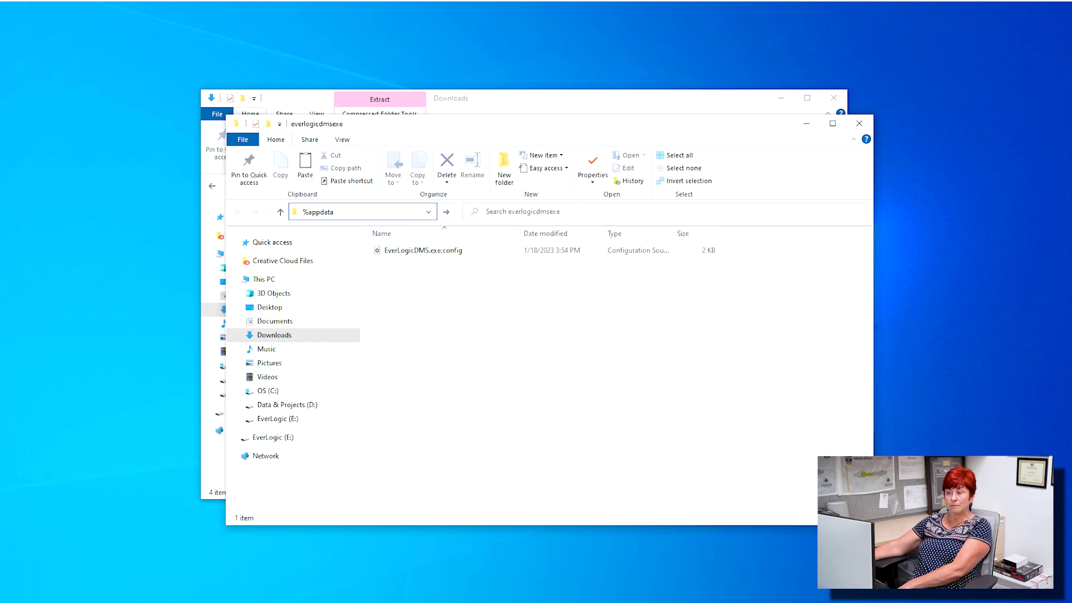
type("%")
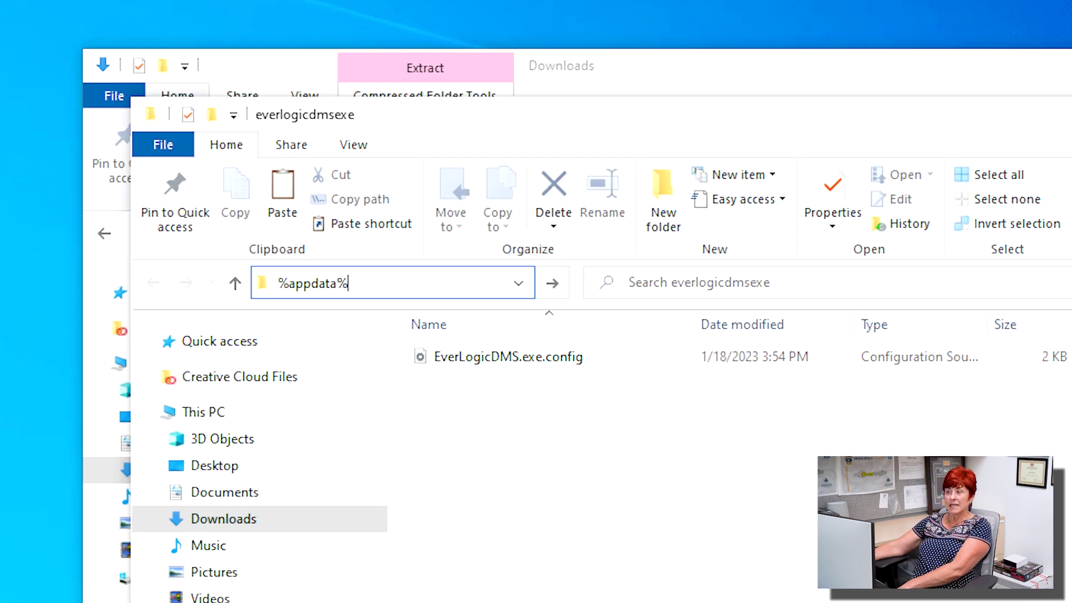
key("Return")
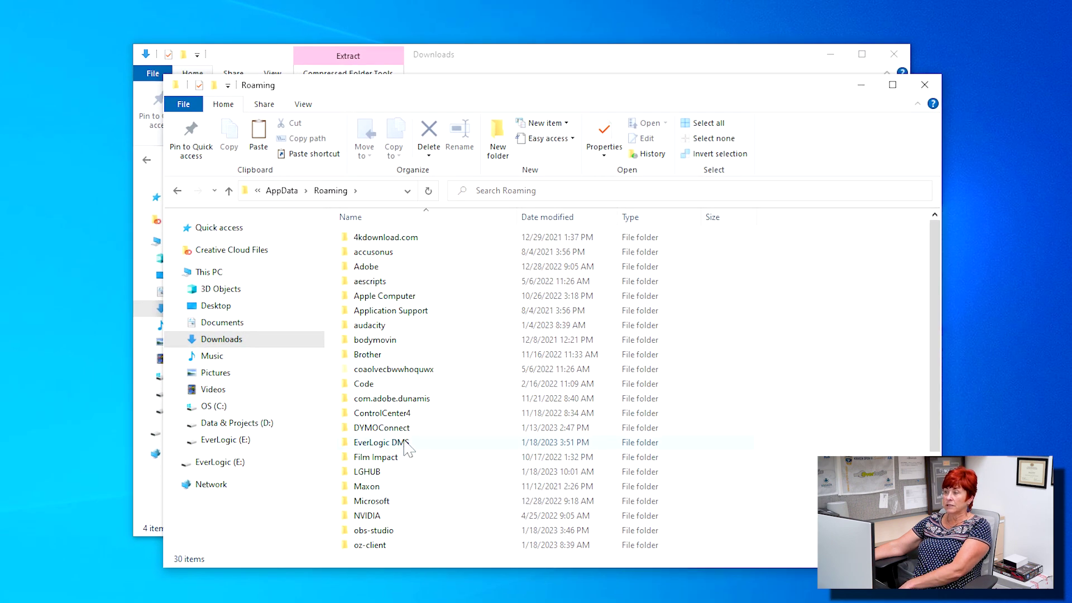
double_click(403, 444)
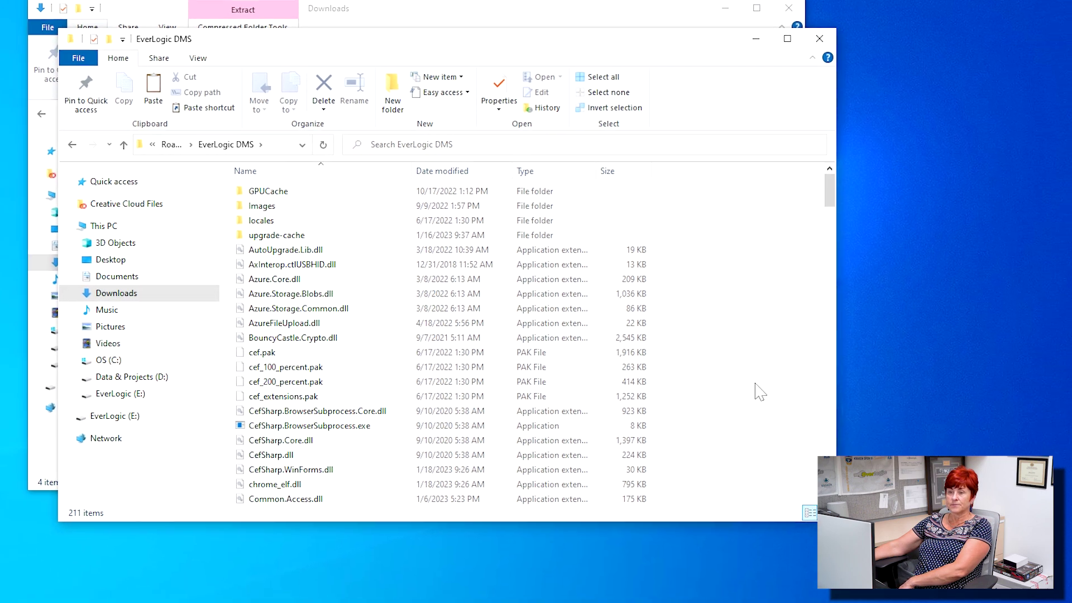
right_click(735, 368)
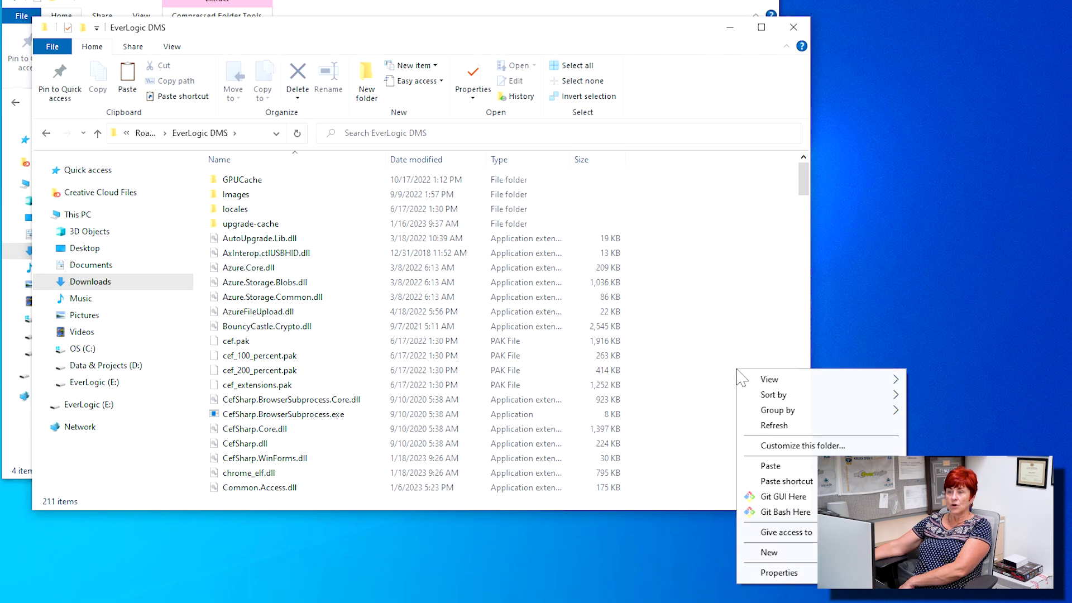
left_click(797, 466)
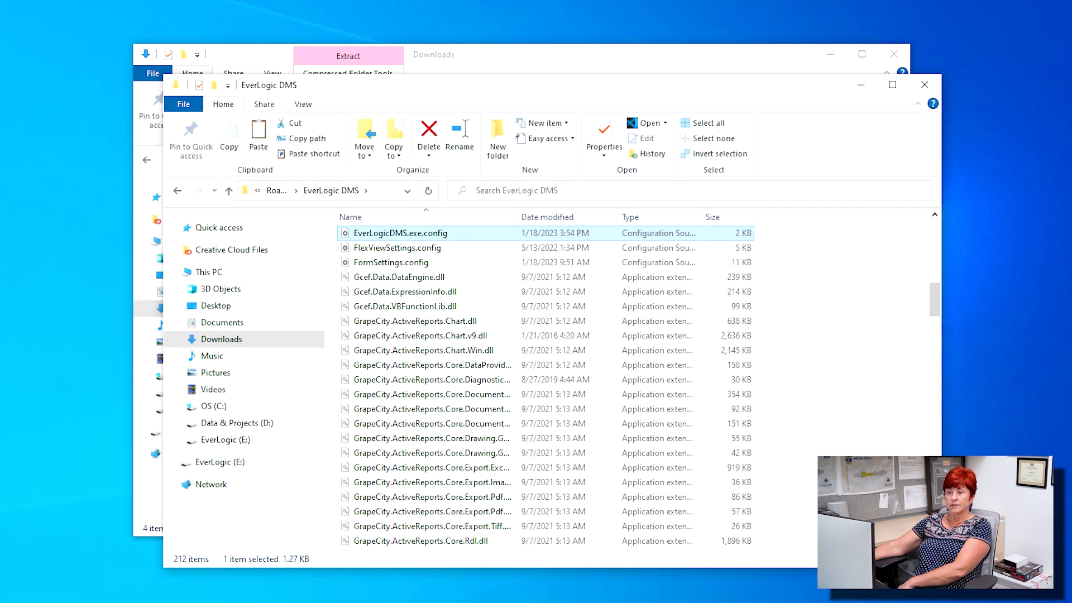
left_click(799, 325)
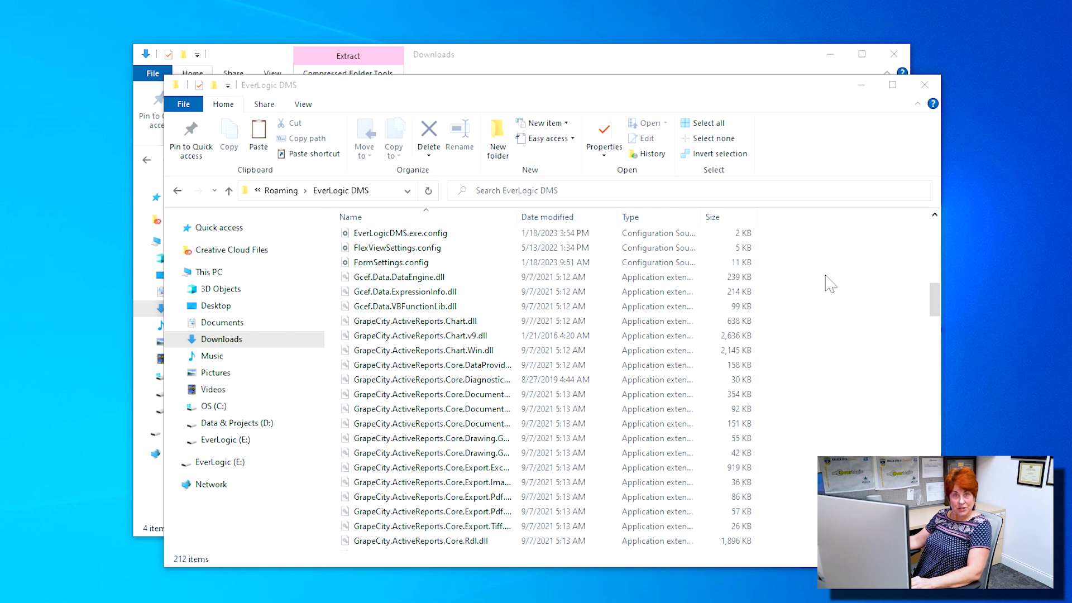
Close the EverLogic DMS Explorer window to return to Downloads.
left_click(924, 85)
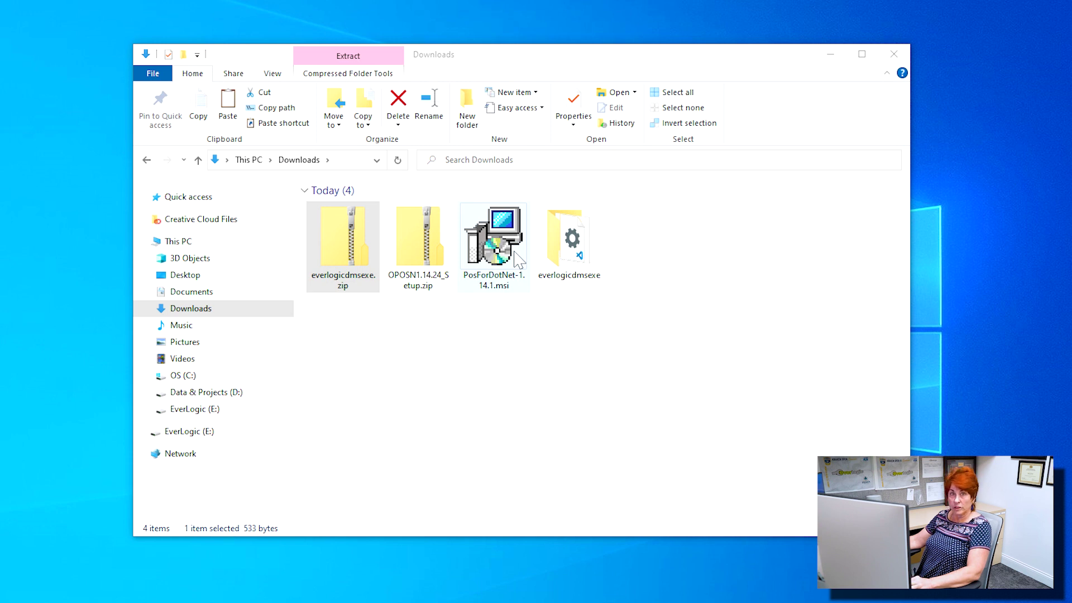
Install POS for .NET 1.14.1 from PosForDotNet-1.14.1.msi with default location, accepting licence, declining improvement program.
double_click(515, 256)
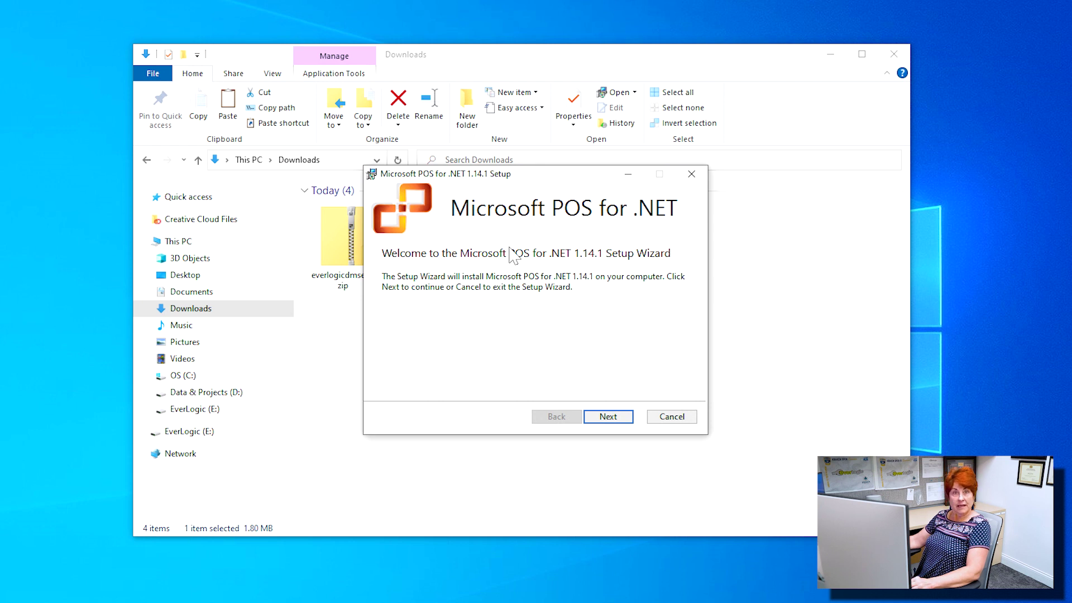
left_click(609, 417)
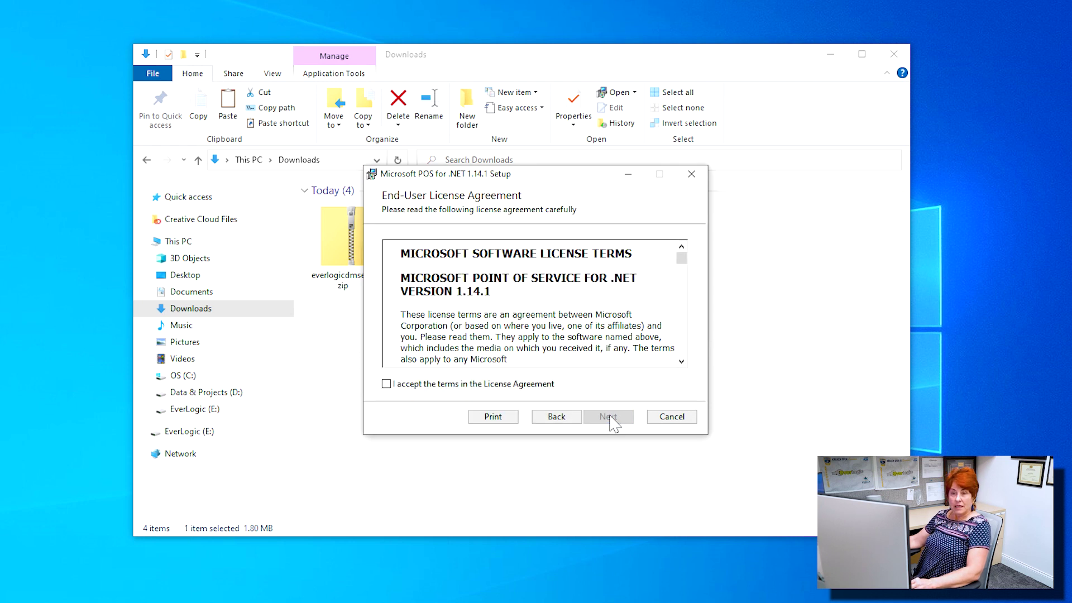
left_click(526, 386)
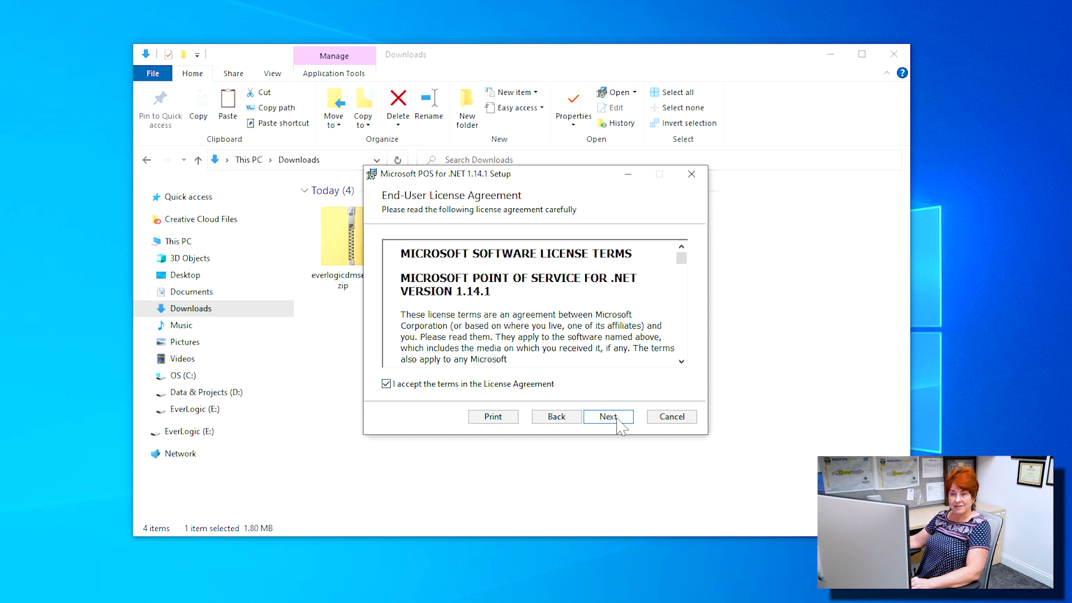
left_click(616, 420)
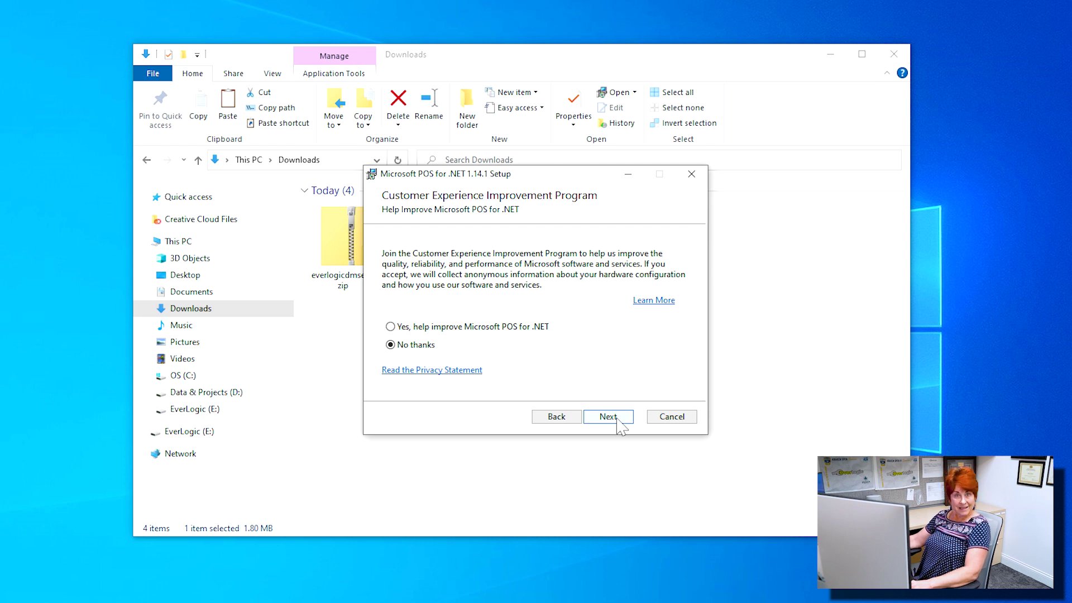
left_click(609, 417)
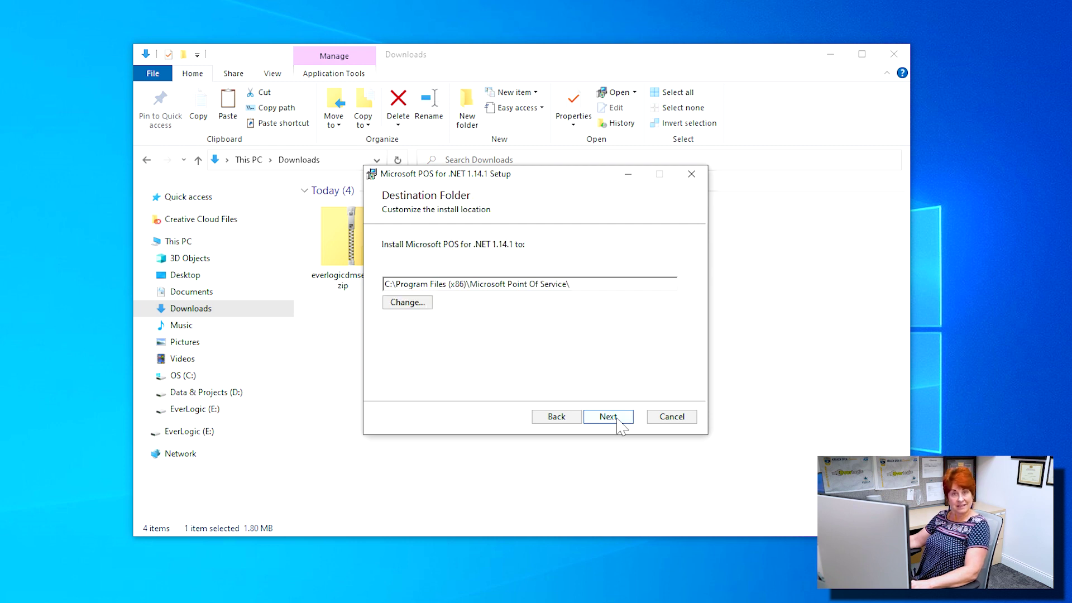
left_click(617, 420)
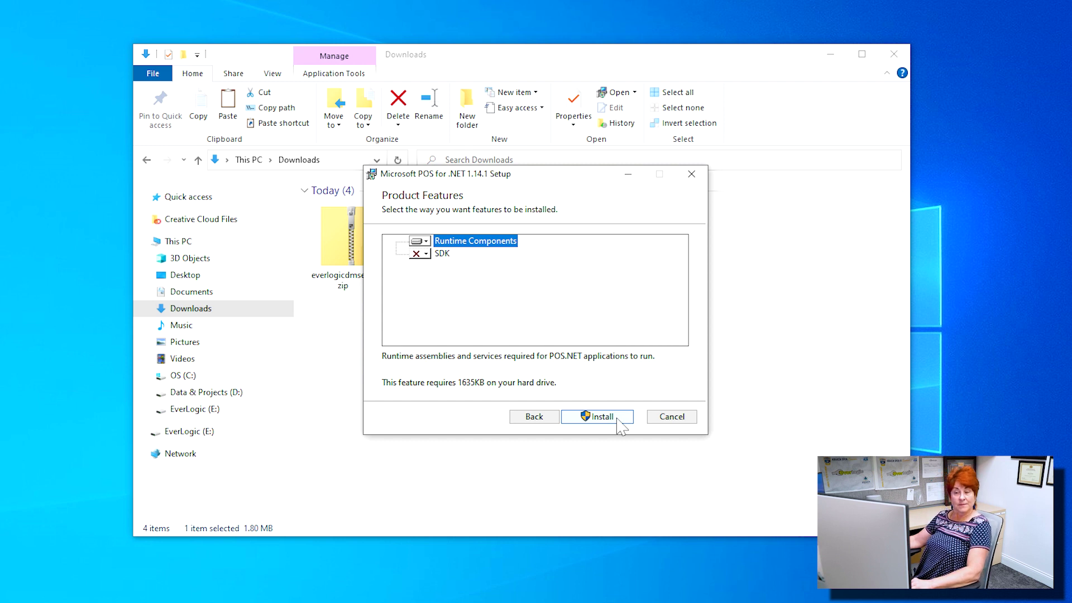
left_click(619, 420)
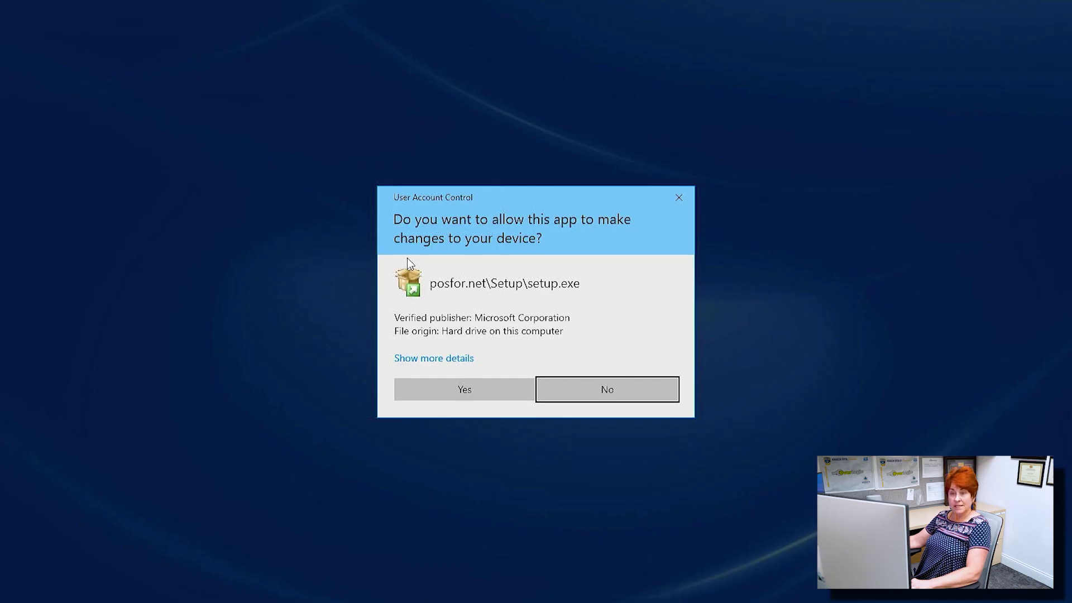
left_click(482, 389)
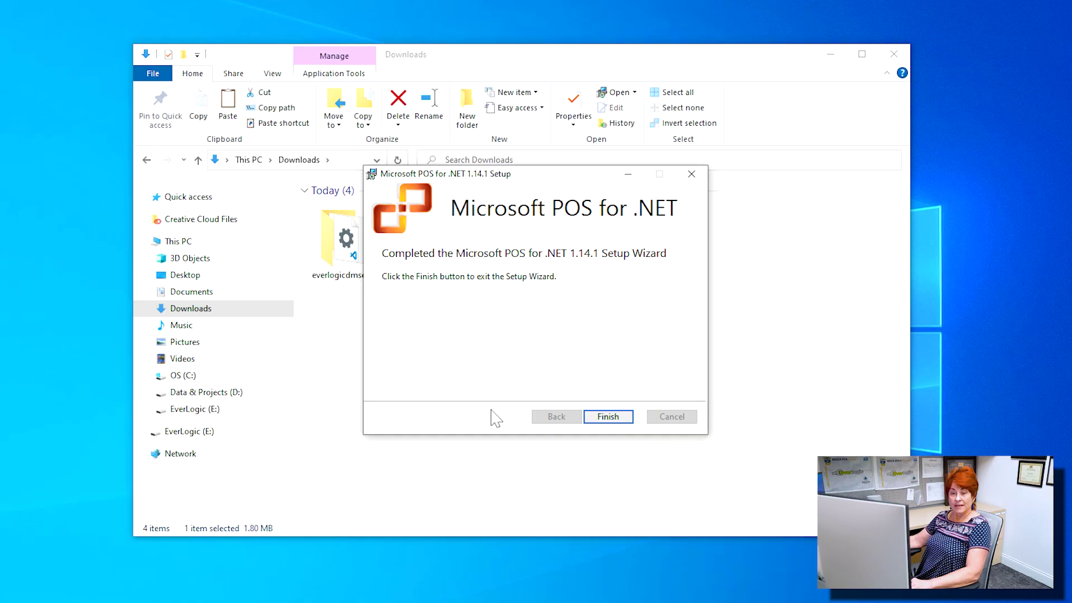
left_click(608, 418)
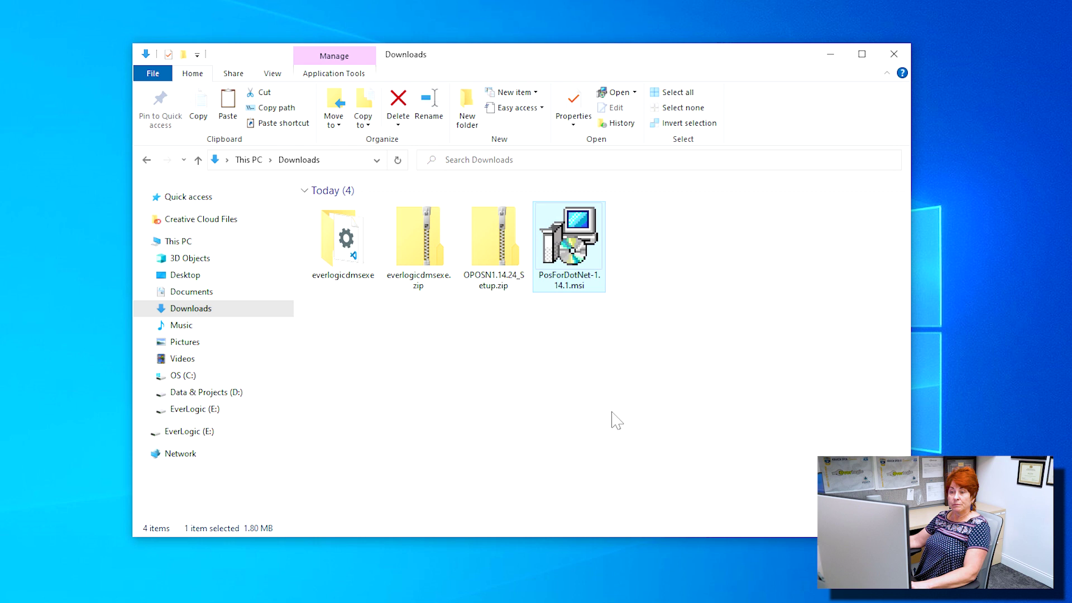
Extract OPOSN1.14.24_Setup.zip into its OPOSN1.14.24_Setup folder.
right_click(500, 256)
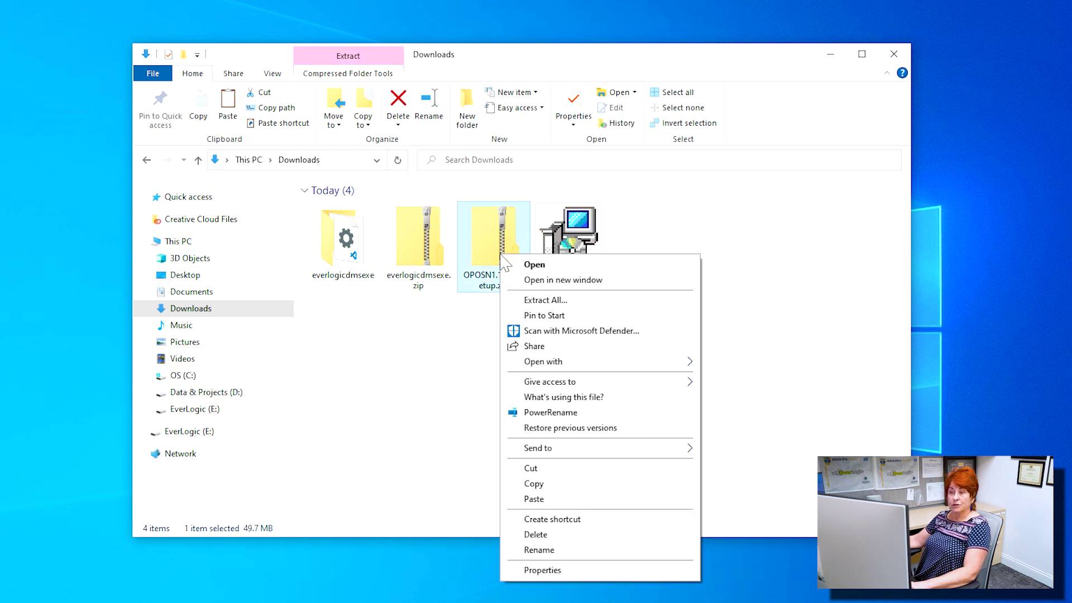
left_click(545, 300)
left_click(651, 468)
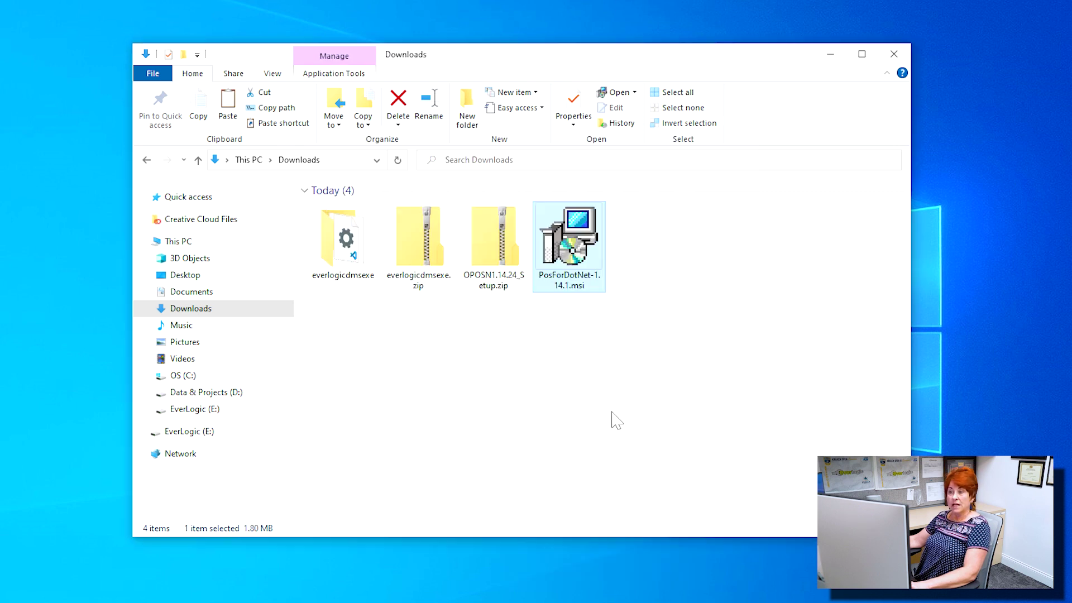
left_click(501, 259)
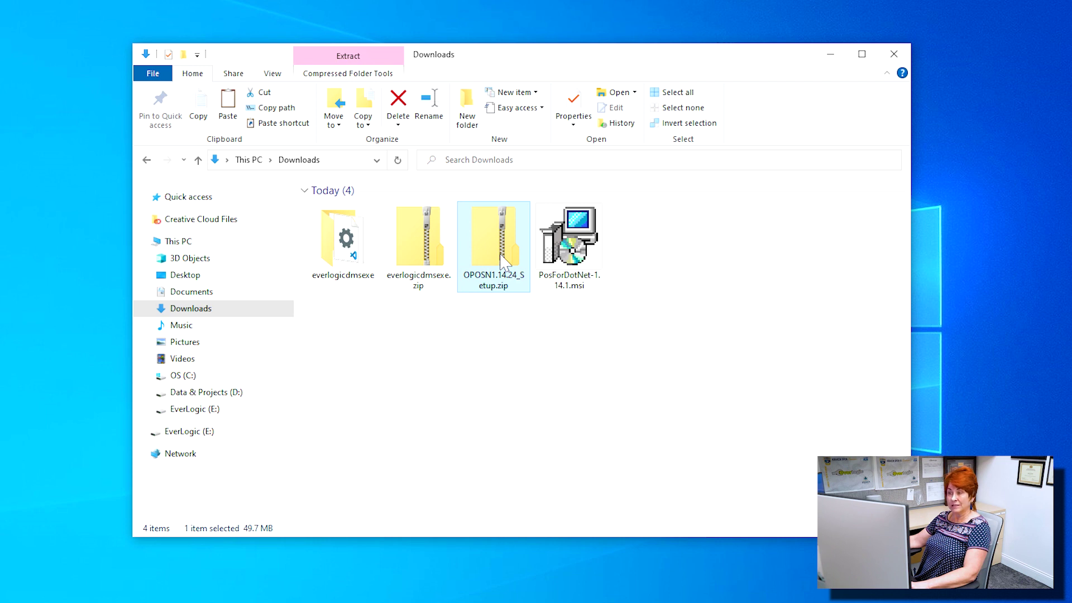
right_click(501, 258)
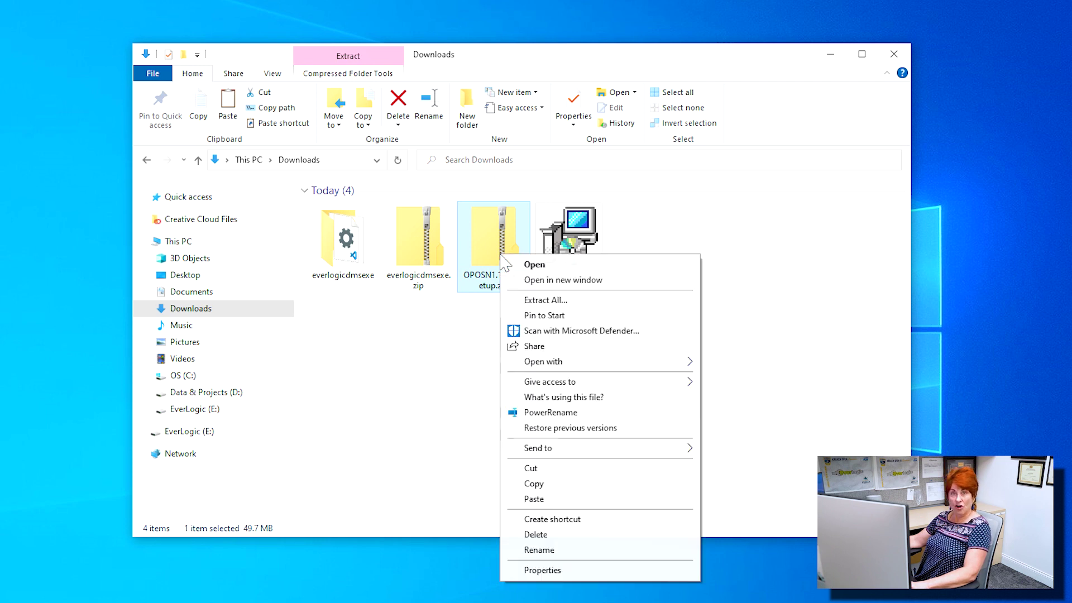
left_click(546, 301)
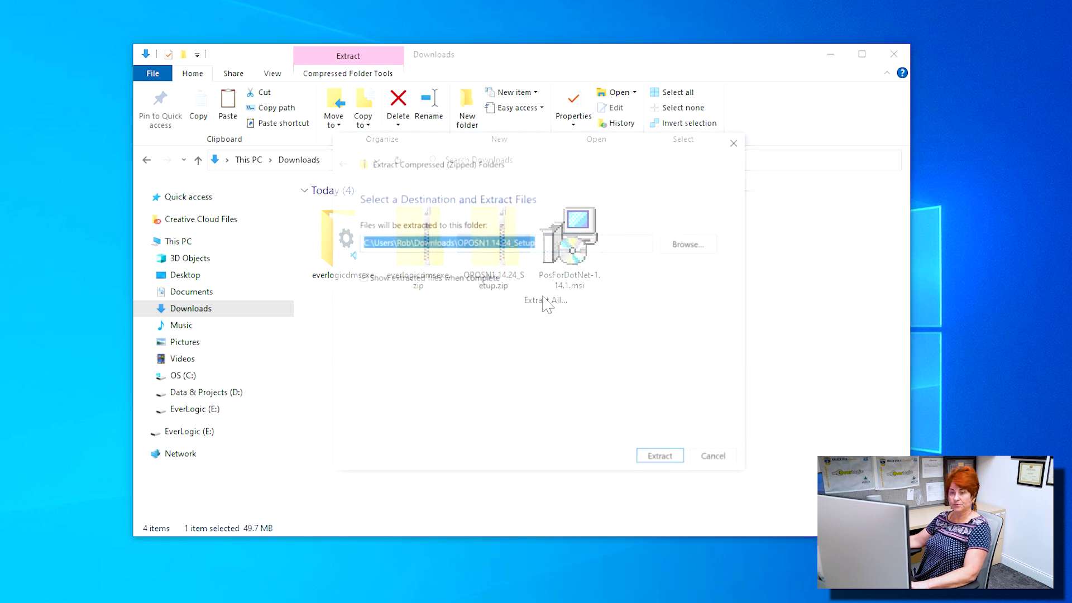
left_click(652, 461)
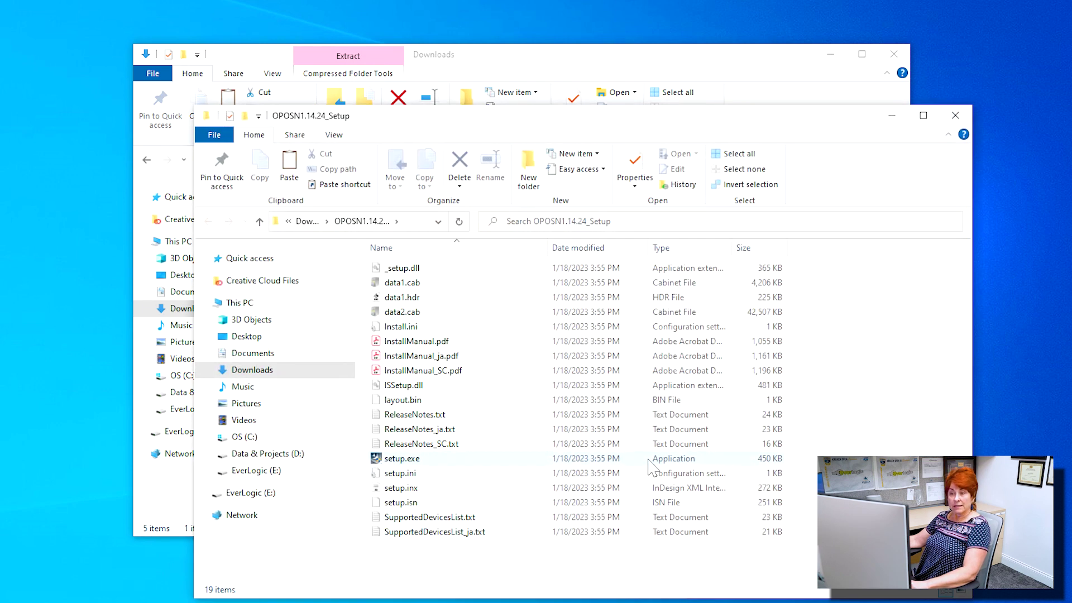
Launch the OPOS ADK setup.exe as administrator and accept the licence agreement.
left_click(648, 462)
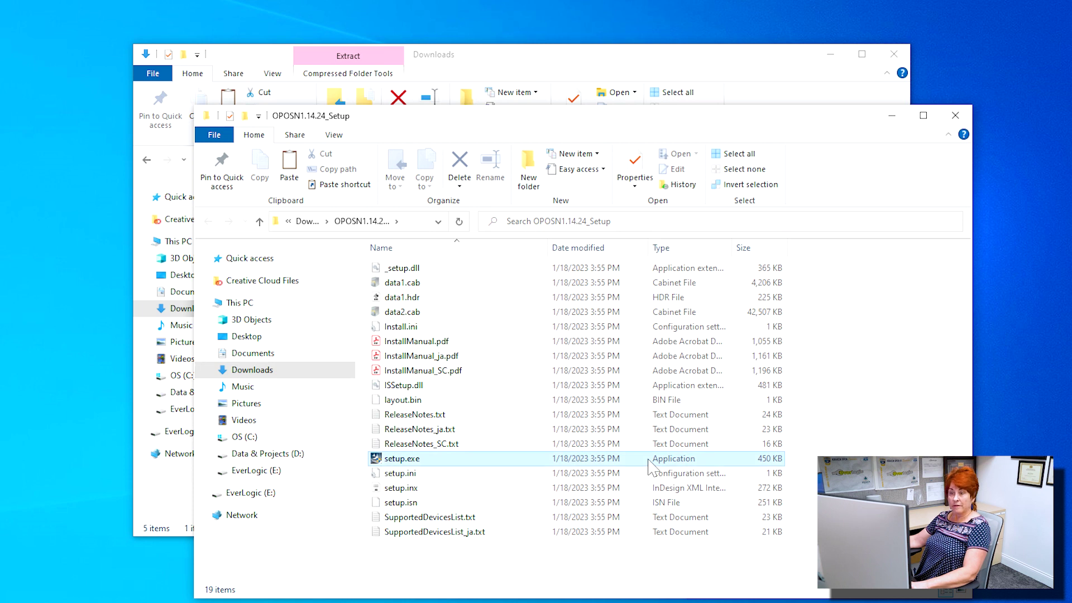
double_click(649, 460)
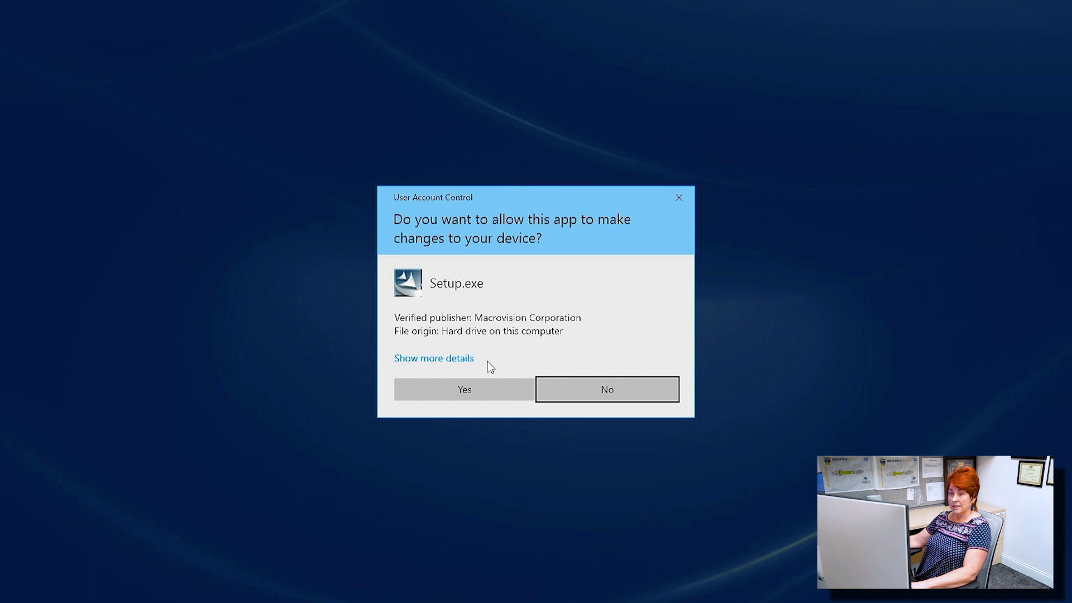
left_click(500, 389)
left_click(581, 469)
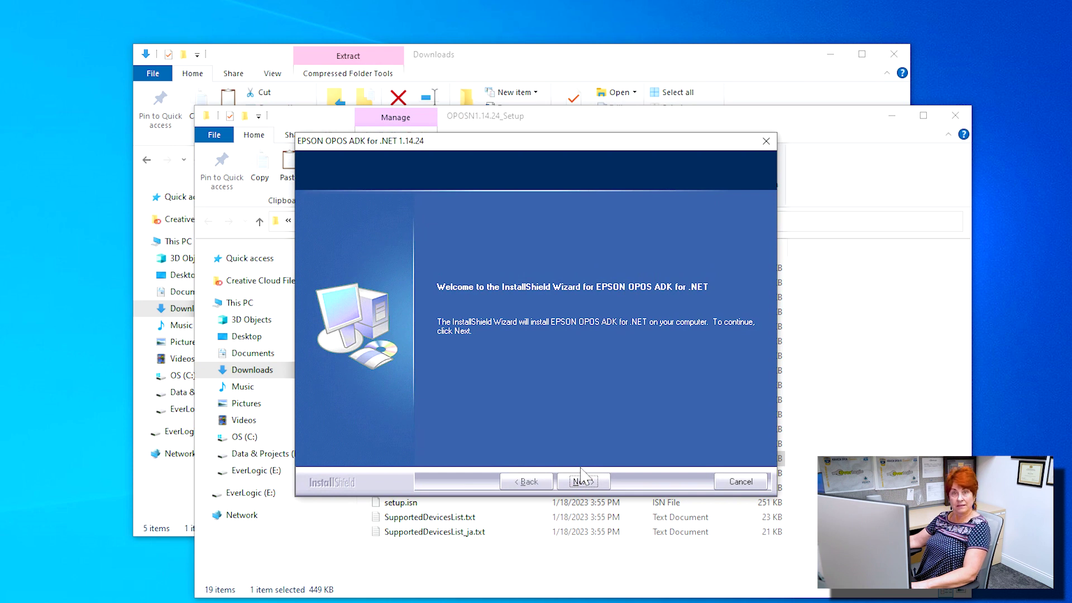
left_click(584, 480)
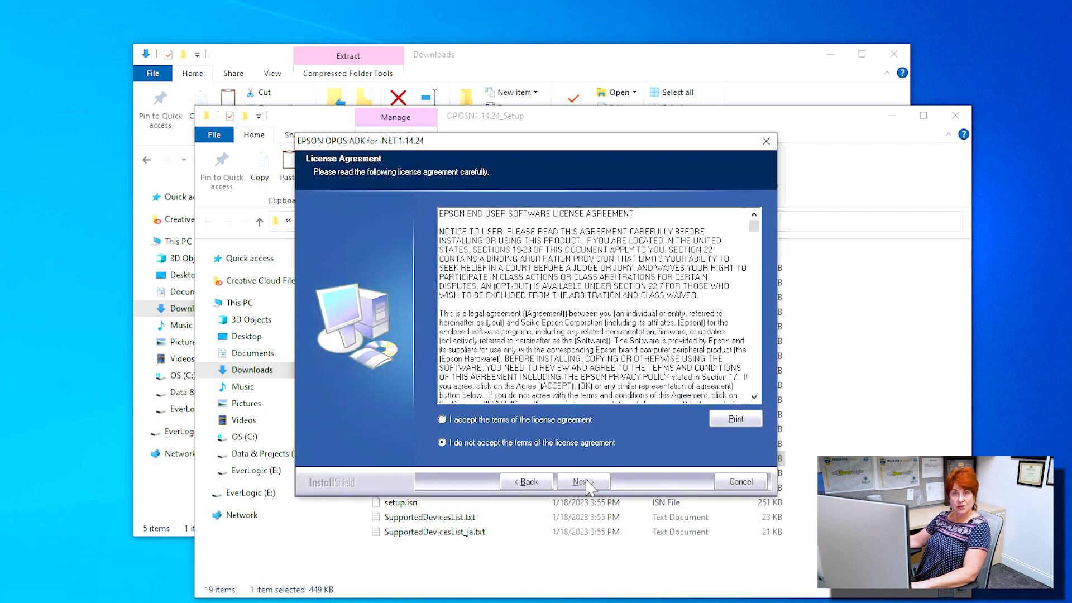
left_click(564, 422)
left_click(584, 481)
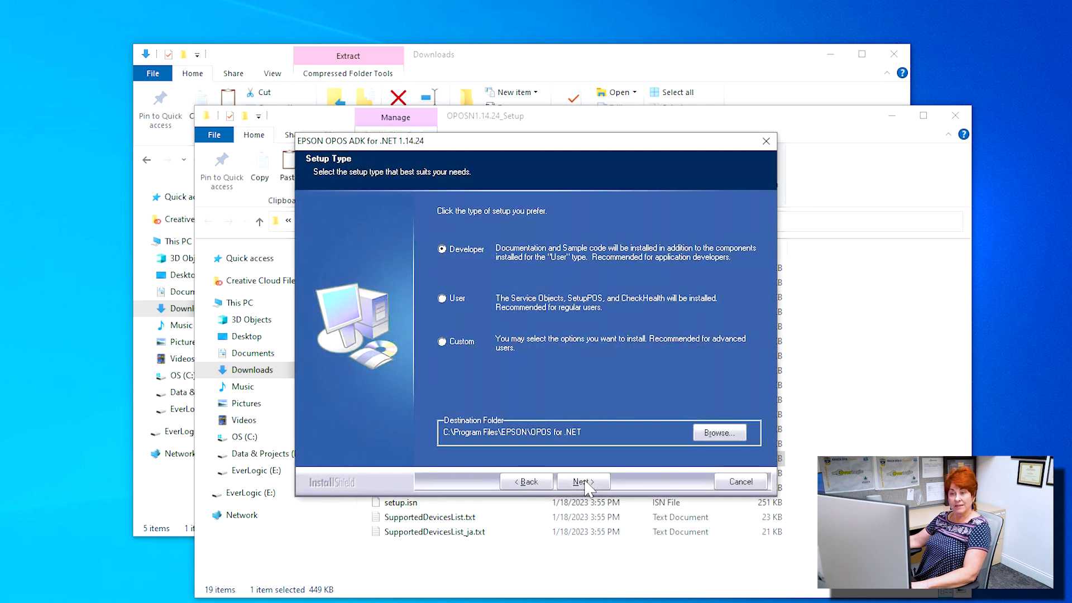
Choose Developer setup with USB instead of Serial communication and complete the installation.
left_click(584, 481)
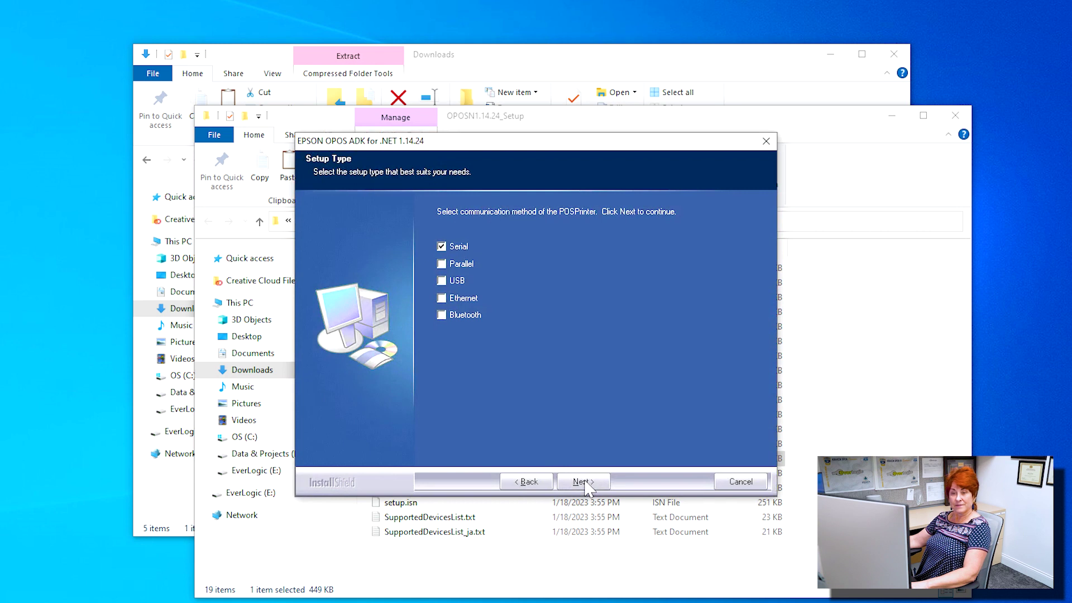
left_click(445, 246)
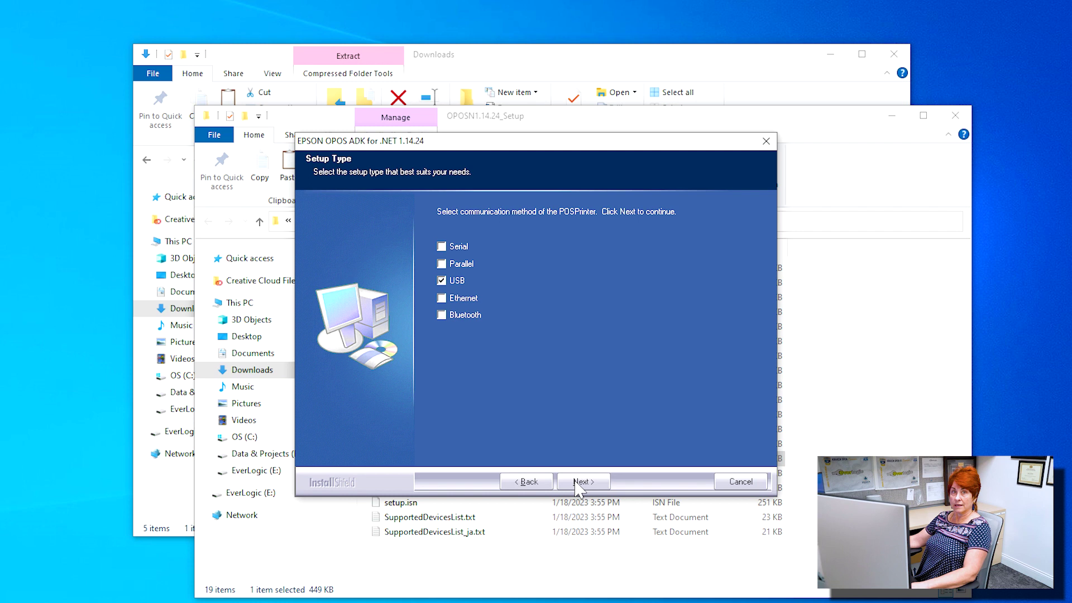
left_click(580, 482)
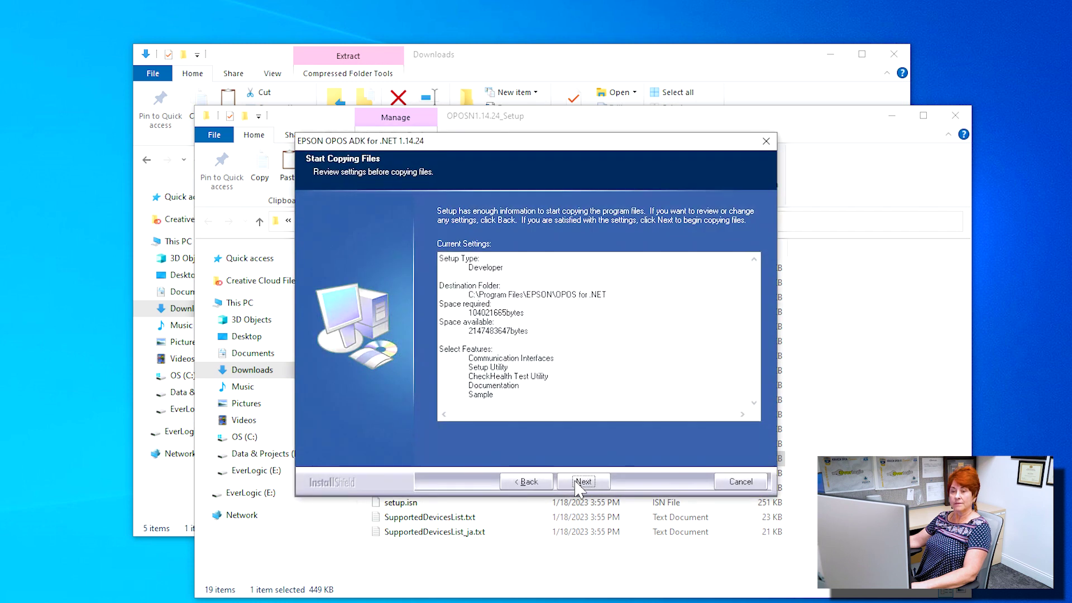
left_click(580, 481)
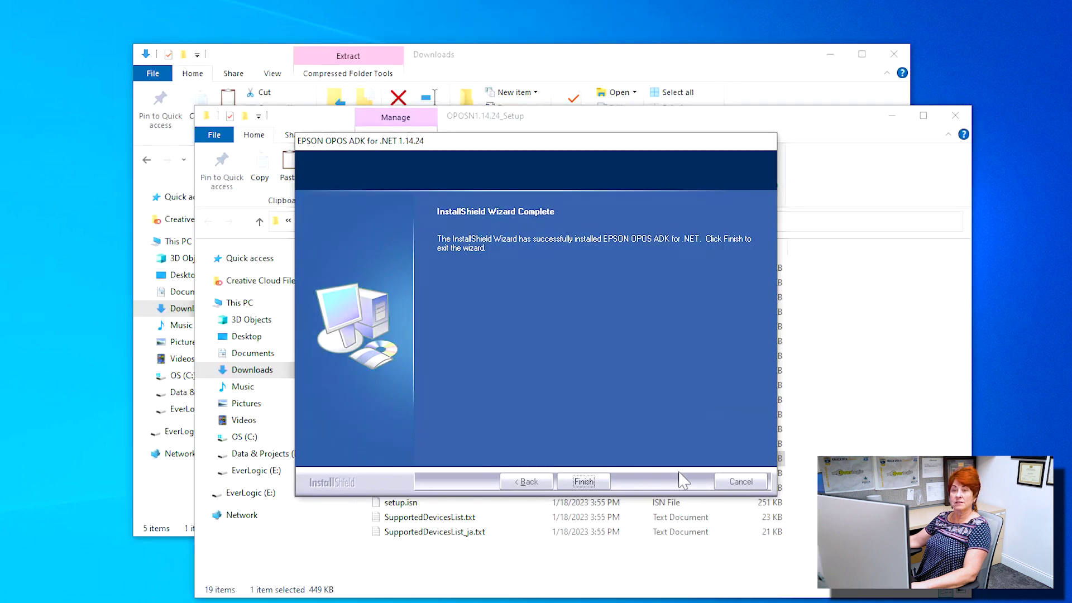
left_click(584, 481)
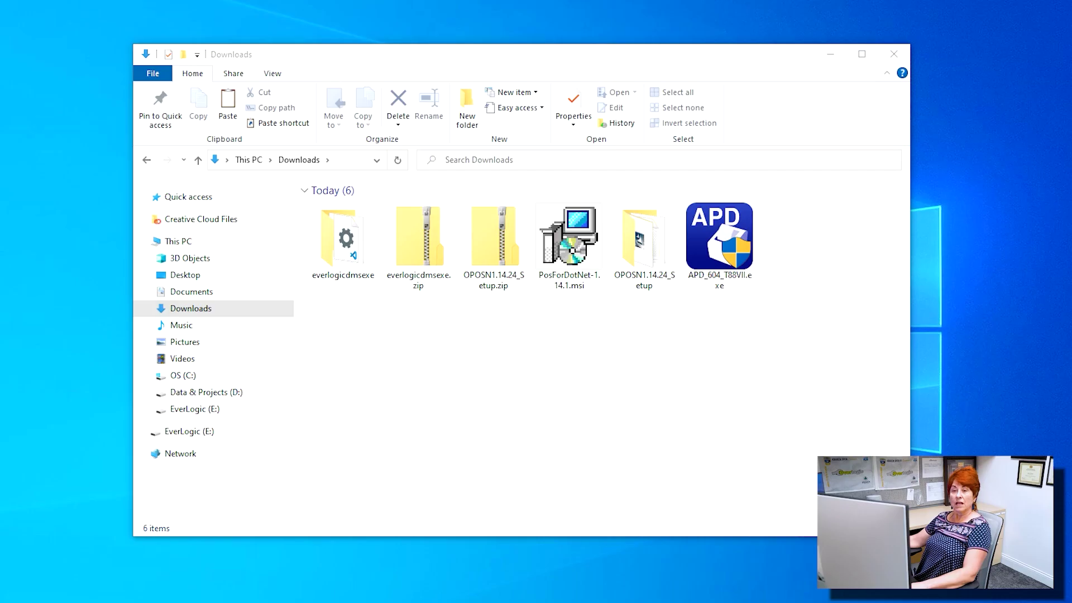
Run APD_604_T88VII.exe as administrator, agree to the licence, and install the driver.
left_click(716, 258)
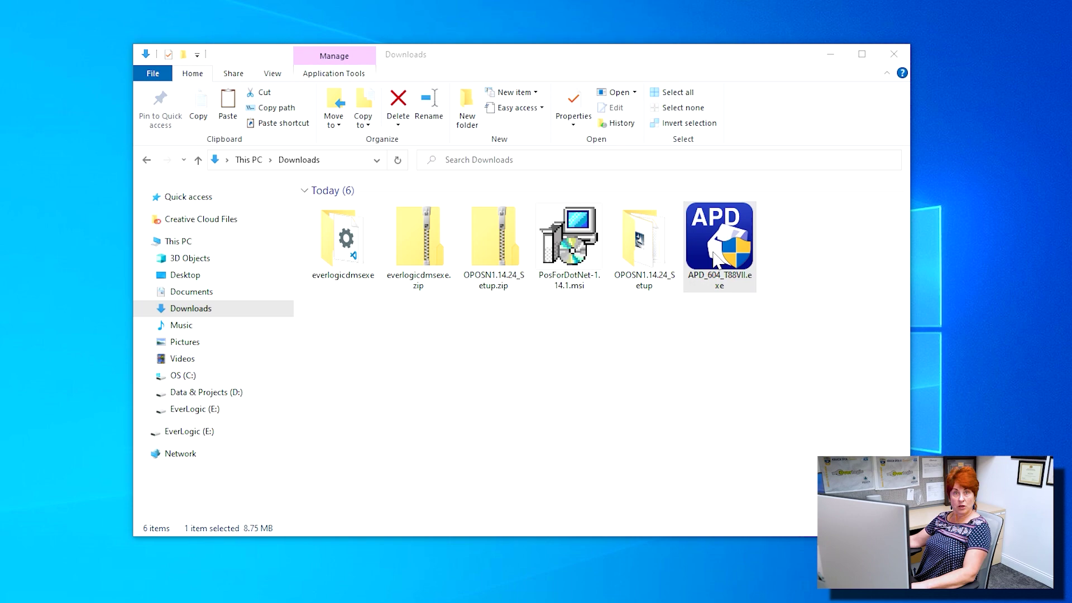
double_click(716, 258)
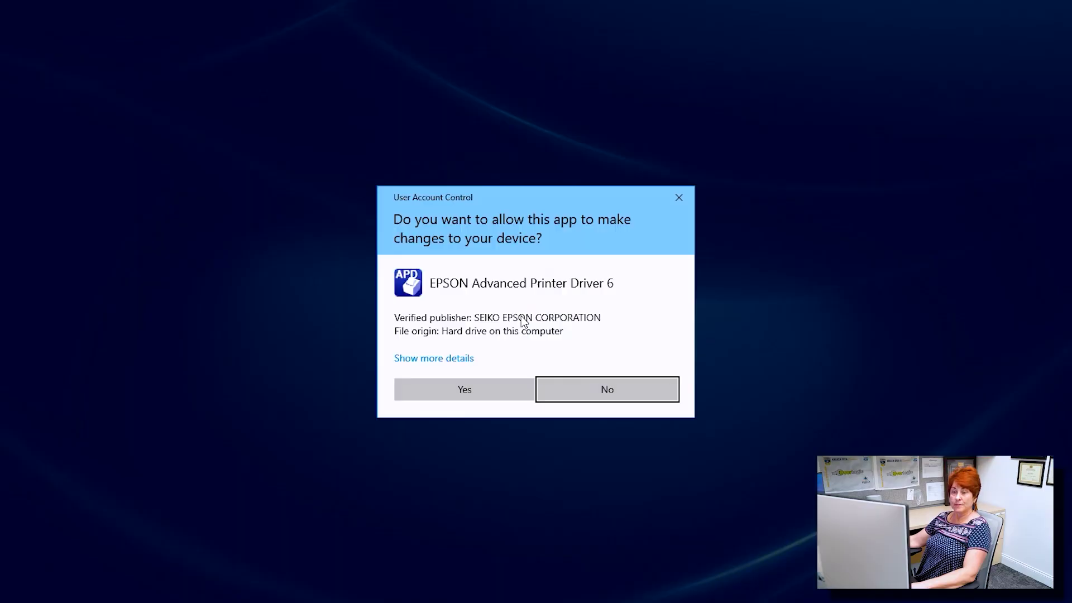
left_click(480, 397)
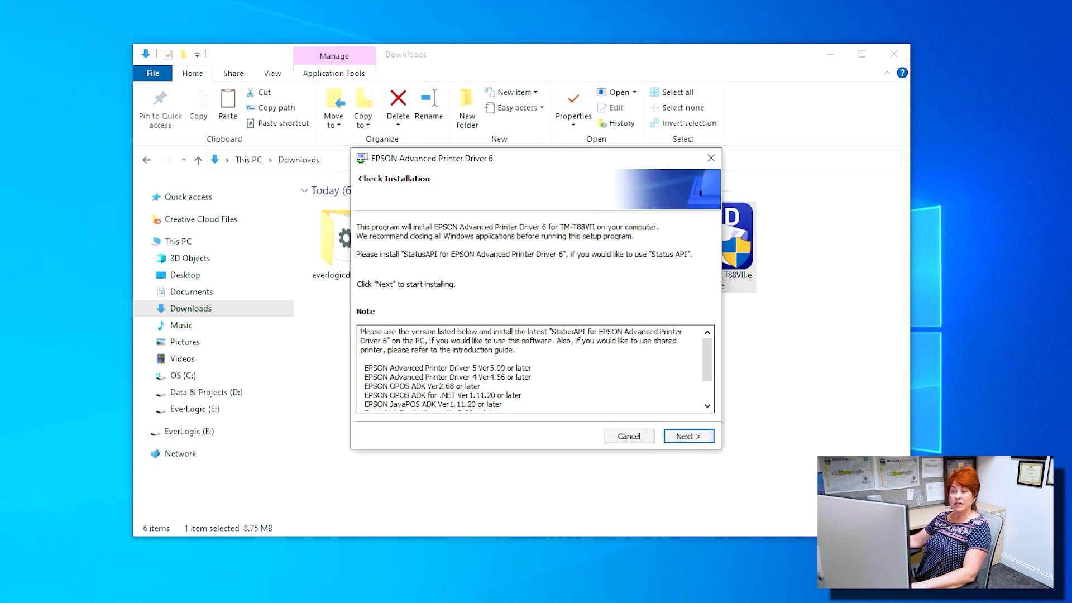
left_click(702, 441)
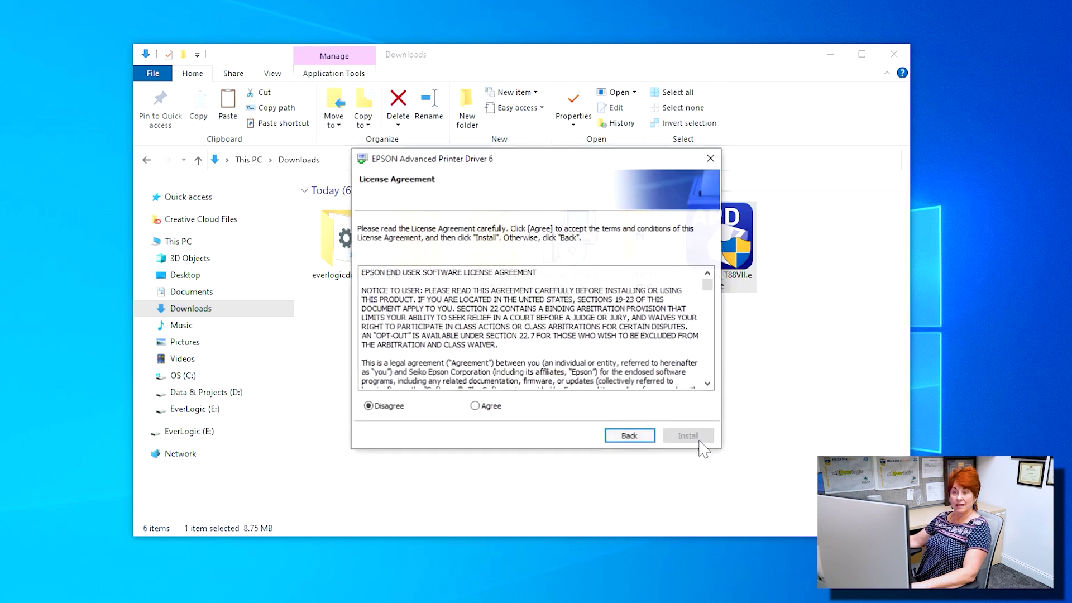
left_click(494, 407)
left_click(691, 441)
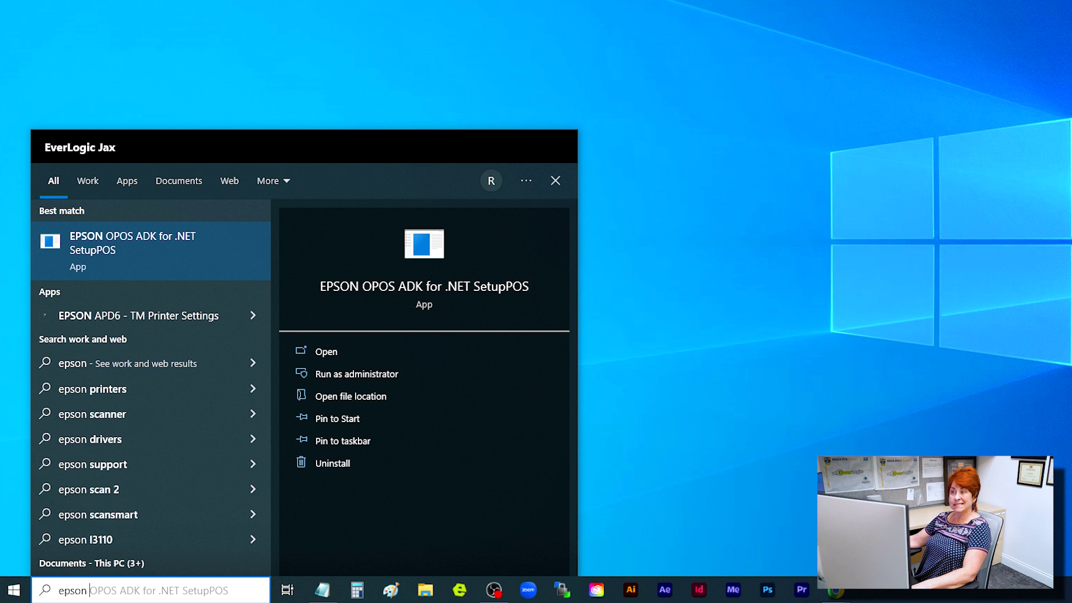
Search 'apd6' and run EPSON APD6 - TM Printer Settings as administrator.
type("apd")
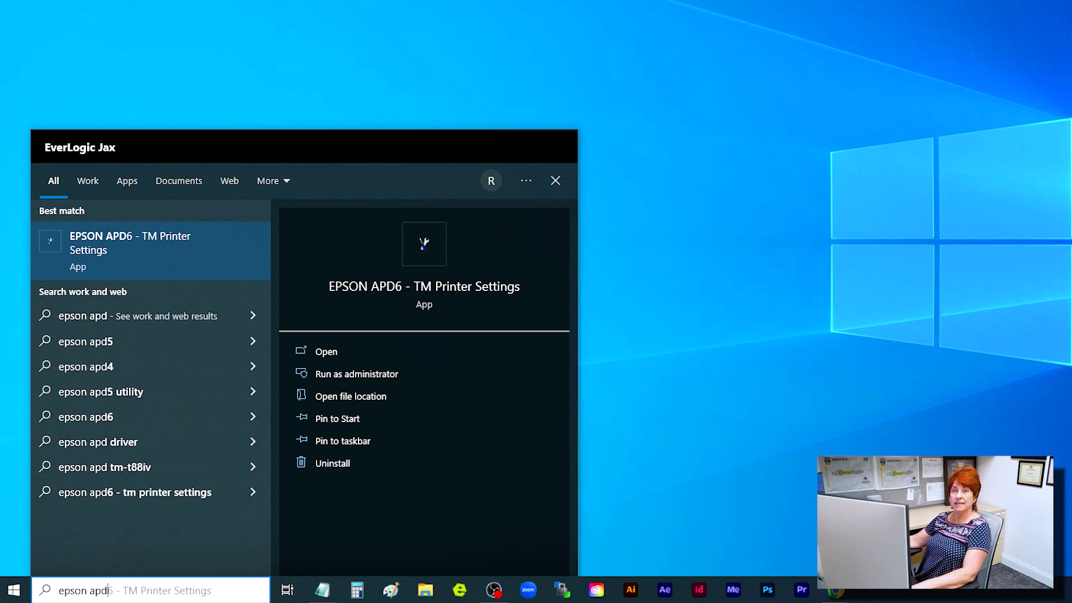
type("6")
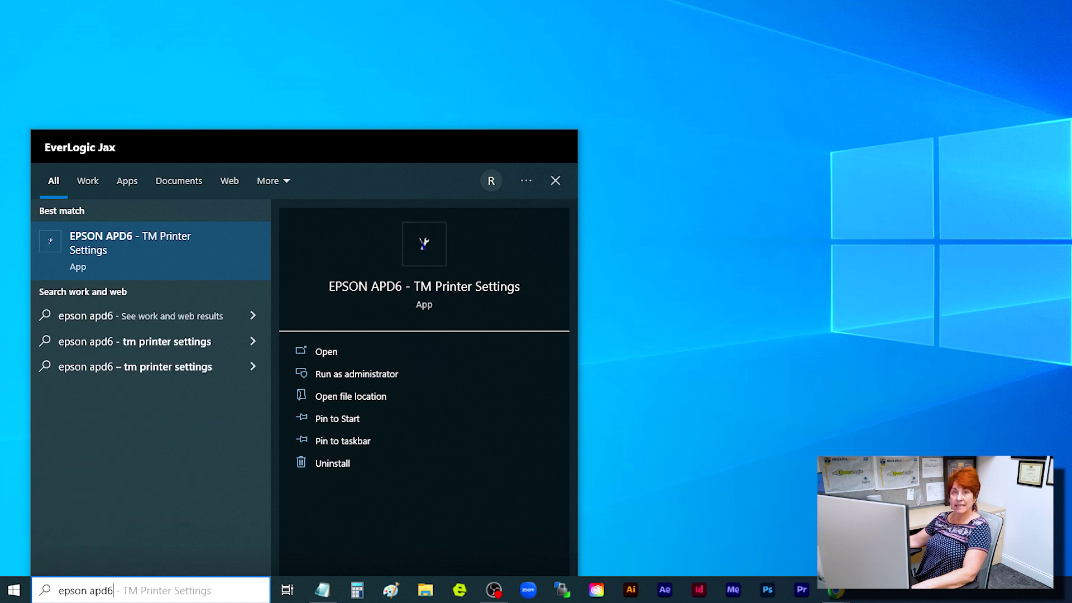
right_click(192, 246)
left_click(245, 263)
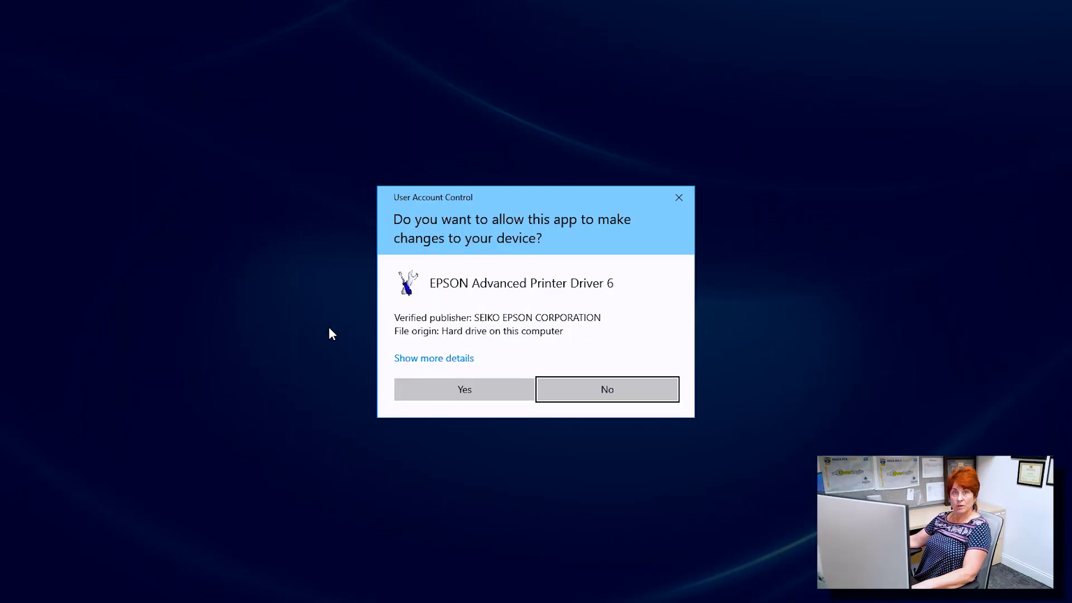
Save the TM-T88VII Receipt printer with USB port type as the default printer.
left_click(444, 387)
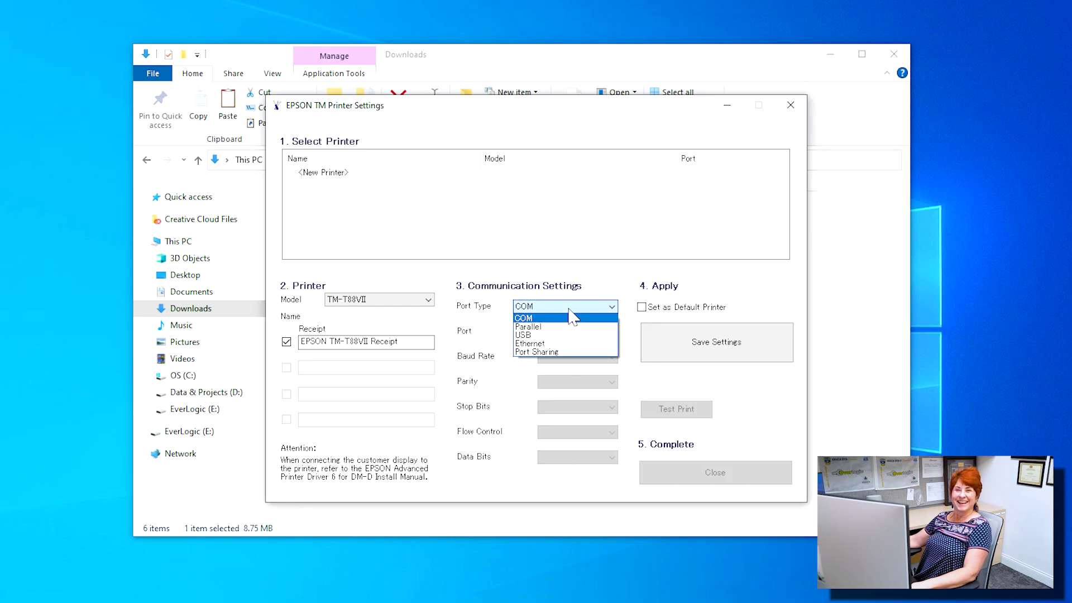
left_click(558, 335)
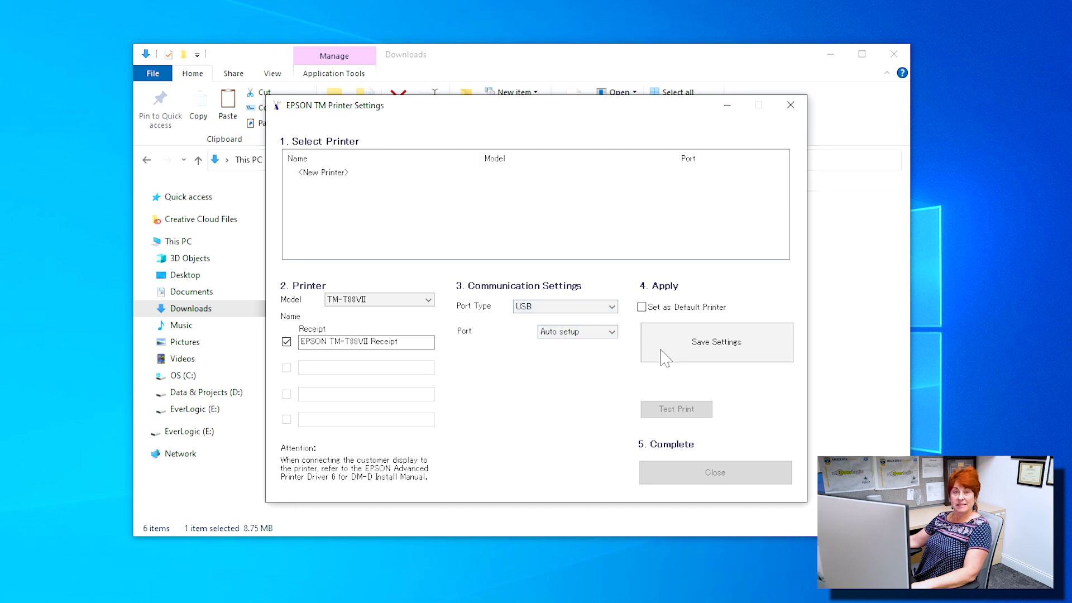
left_click(676, 309)
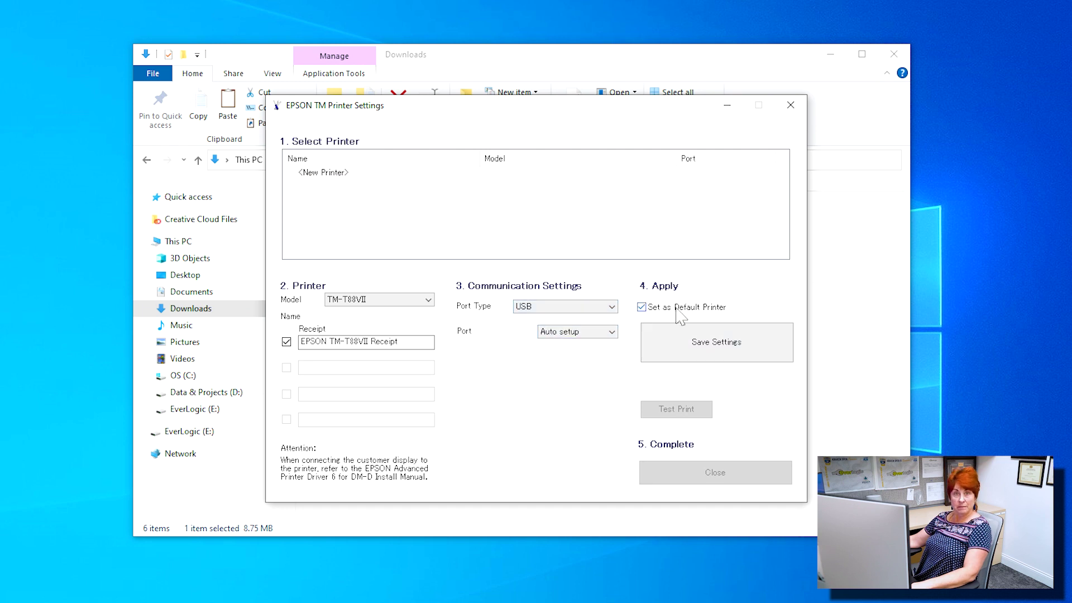
left_click(690, 351)
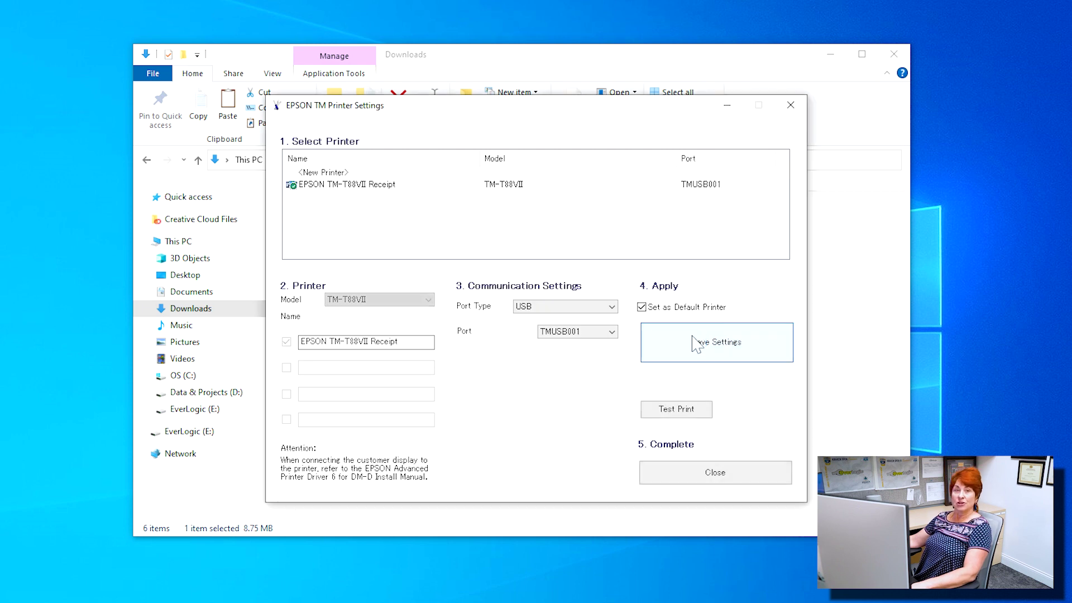
left_click(790, 105)
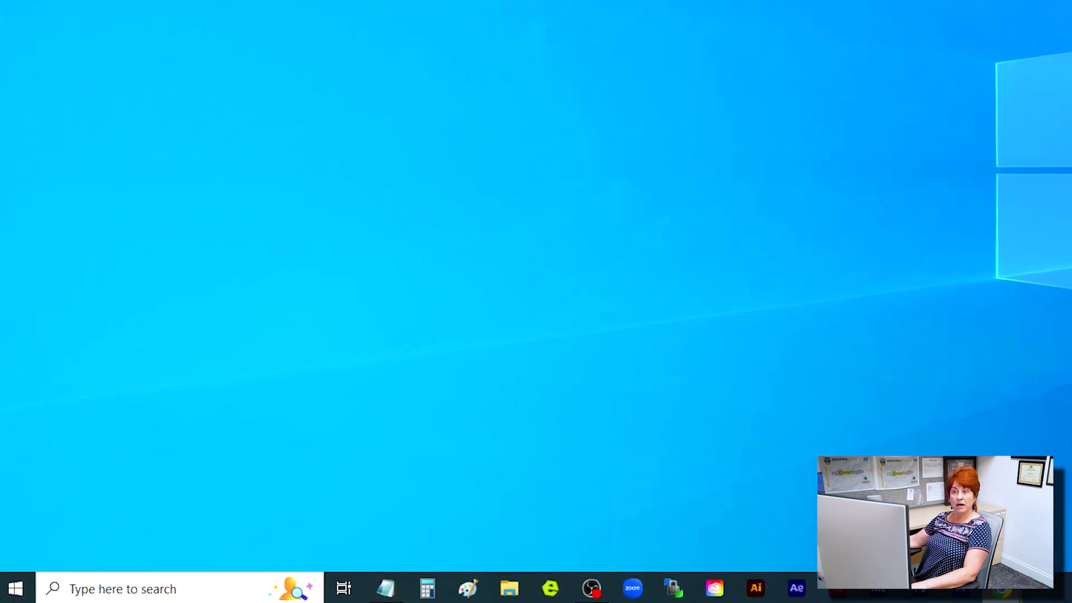
Search 'epson opos' and run SetupPOS as administrator, approving the UAC prompt.
left_click(123, 589)
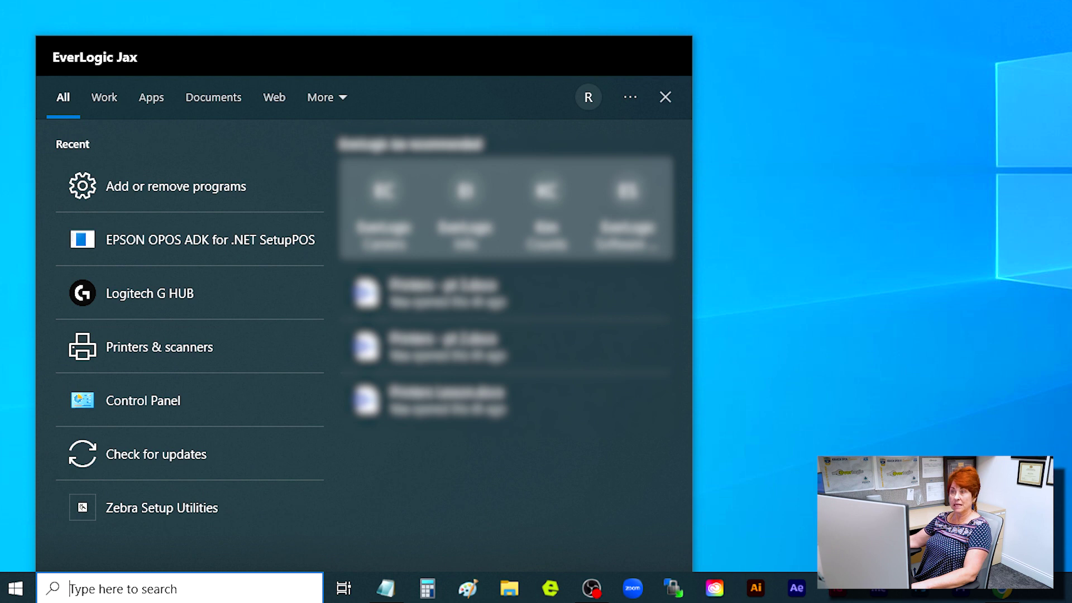
type("epson opos")
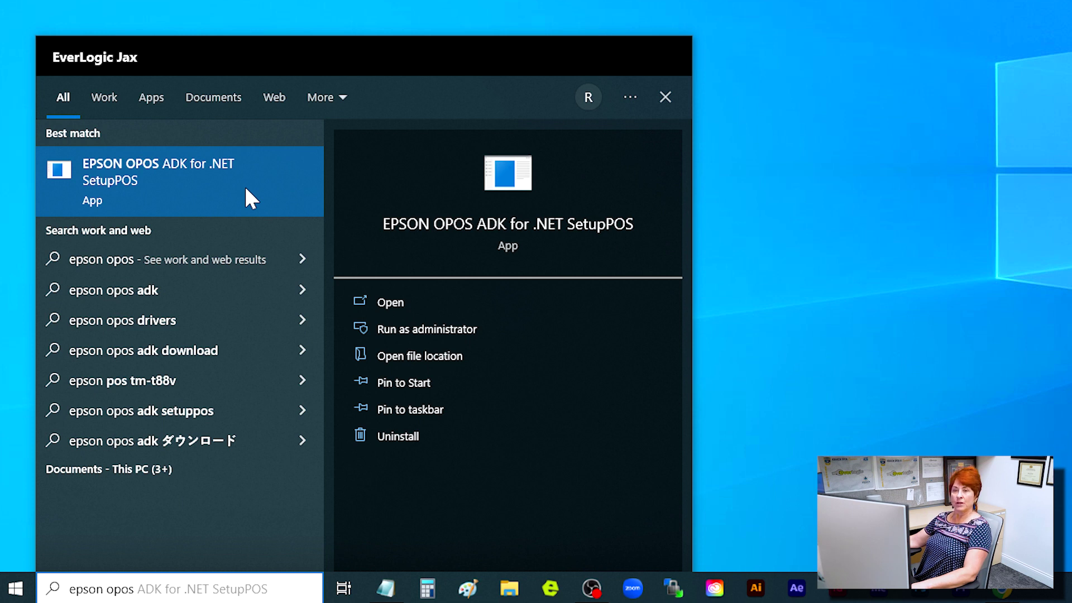
right_click(246, 189)
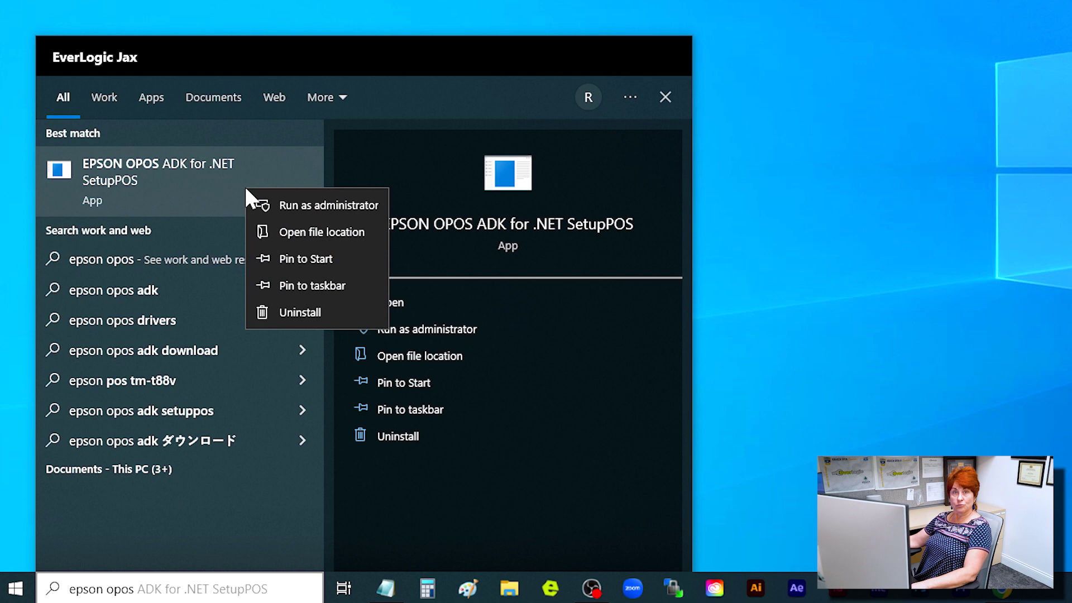
left_click(312, 206)
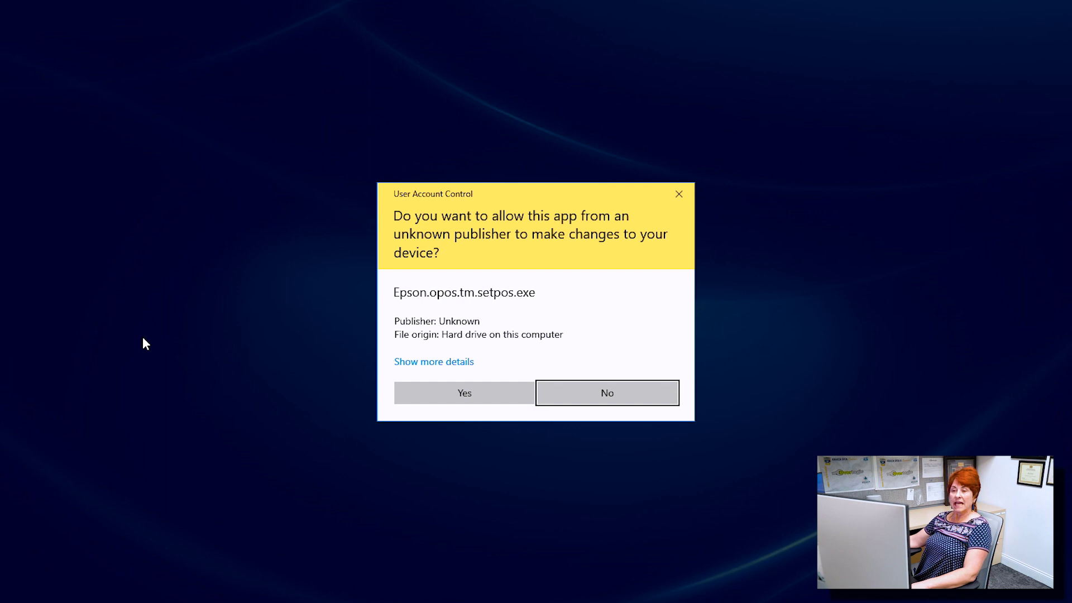
left_click(467, 403)
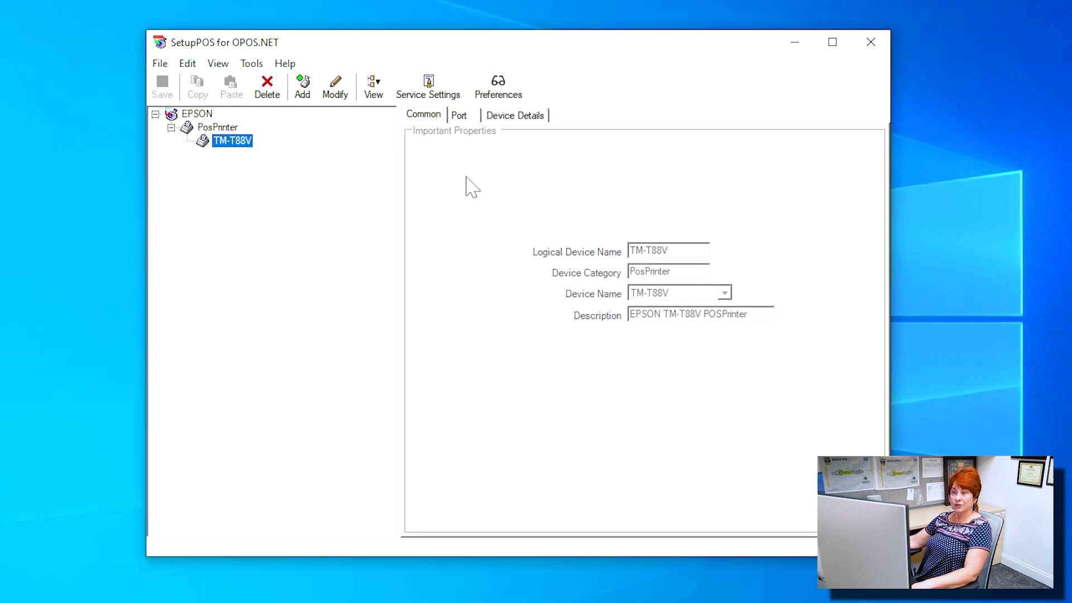
Review the TM-T88V device's port settings and remaining settings tabs.
left_click(470, 117)
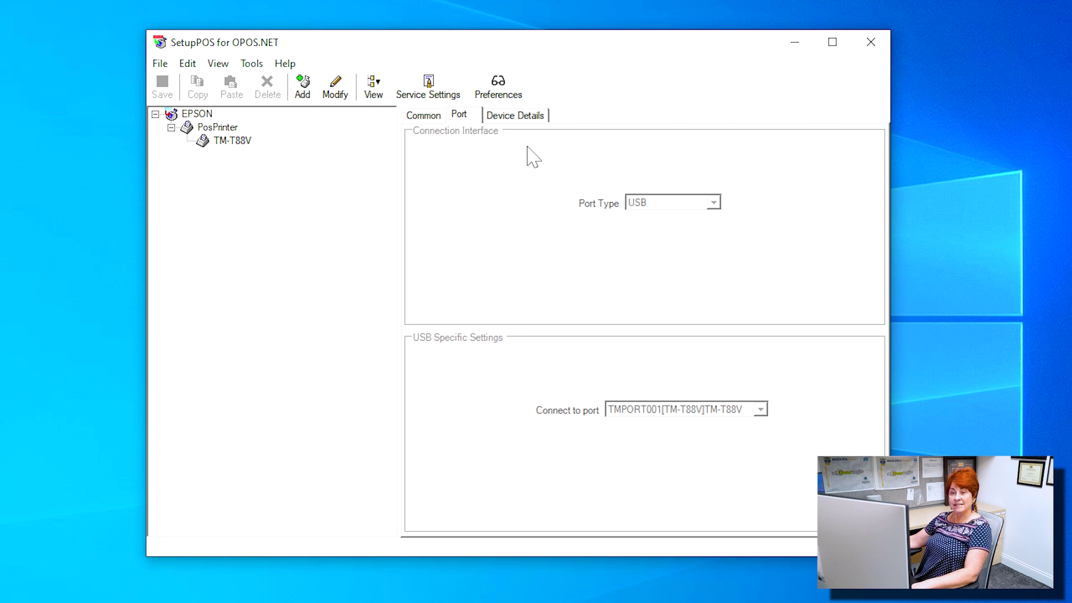
left_click(538, 114)
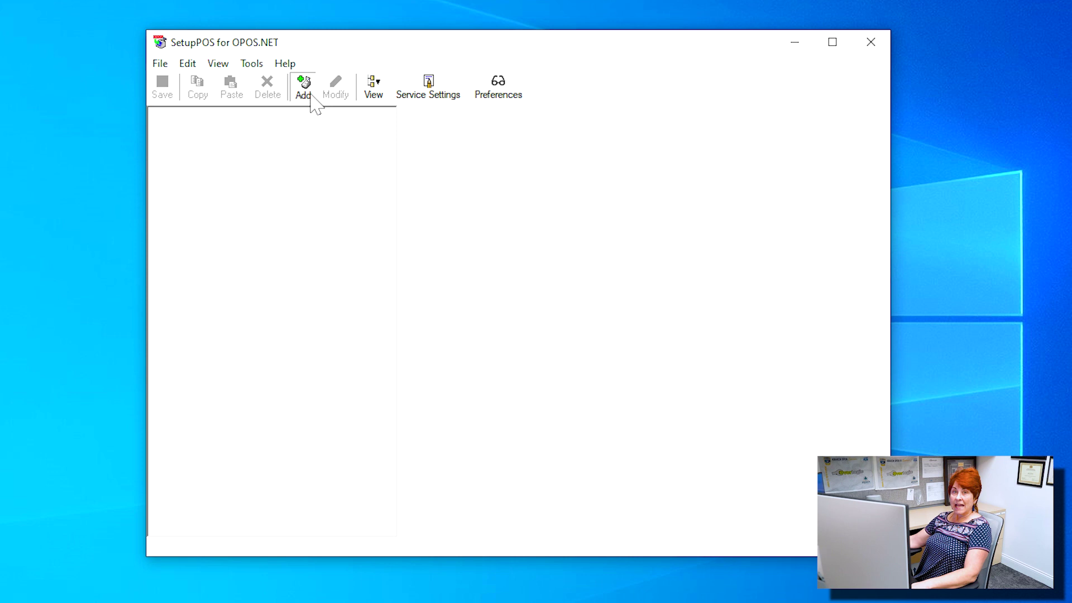
Add a new POS printer with logical name TM-T88V and device model TM-T88V.
left_click(304, 89)
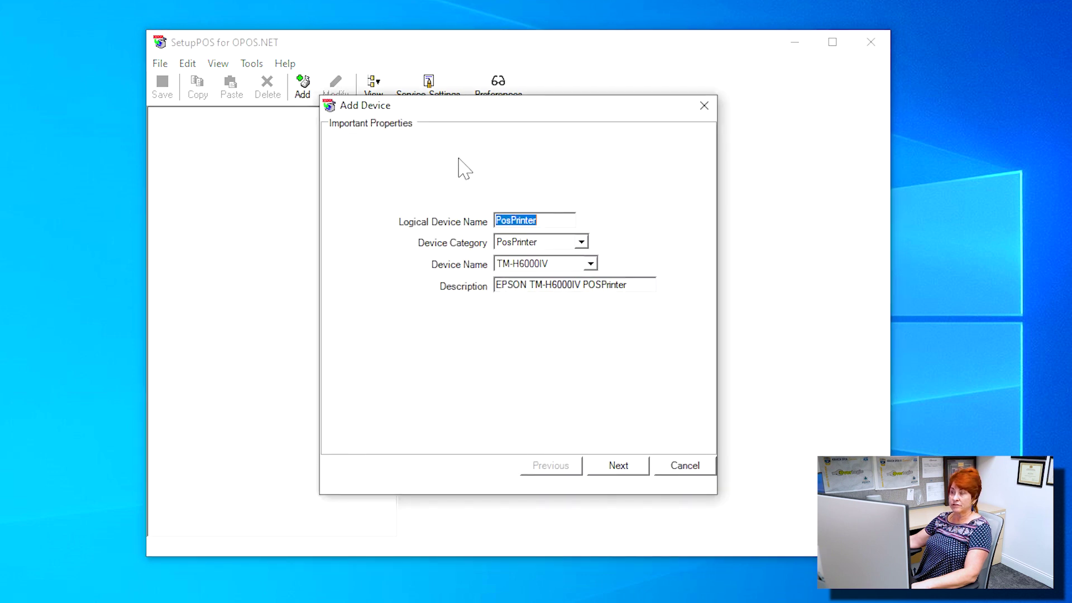
type("TM-")
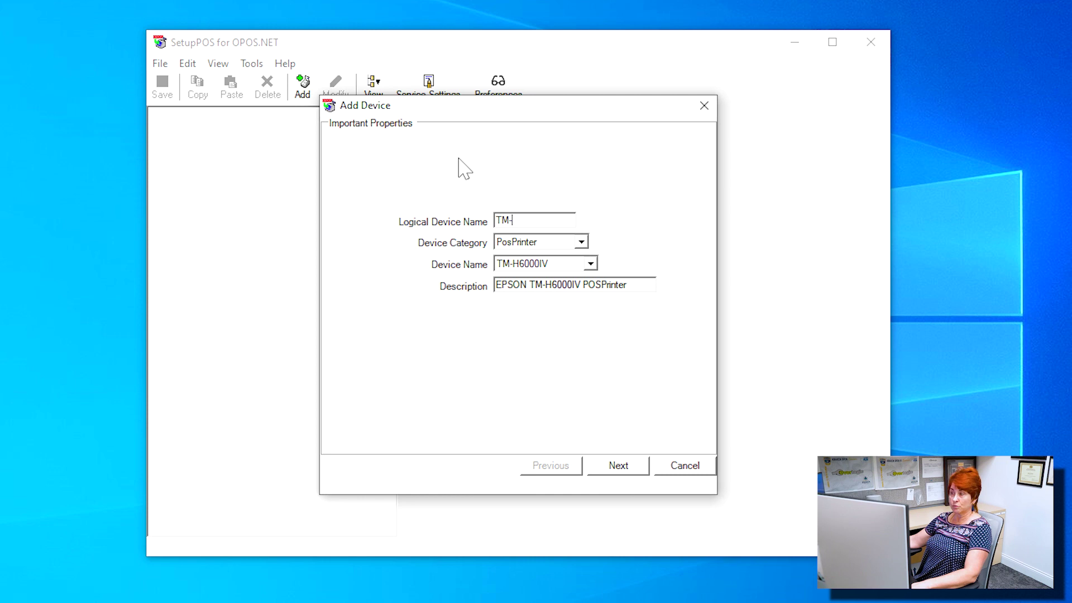
type("T88V")
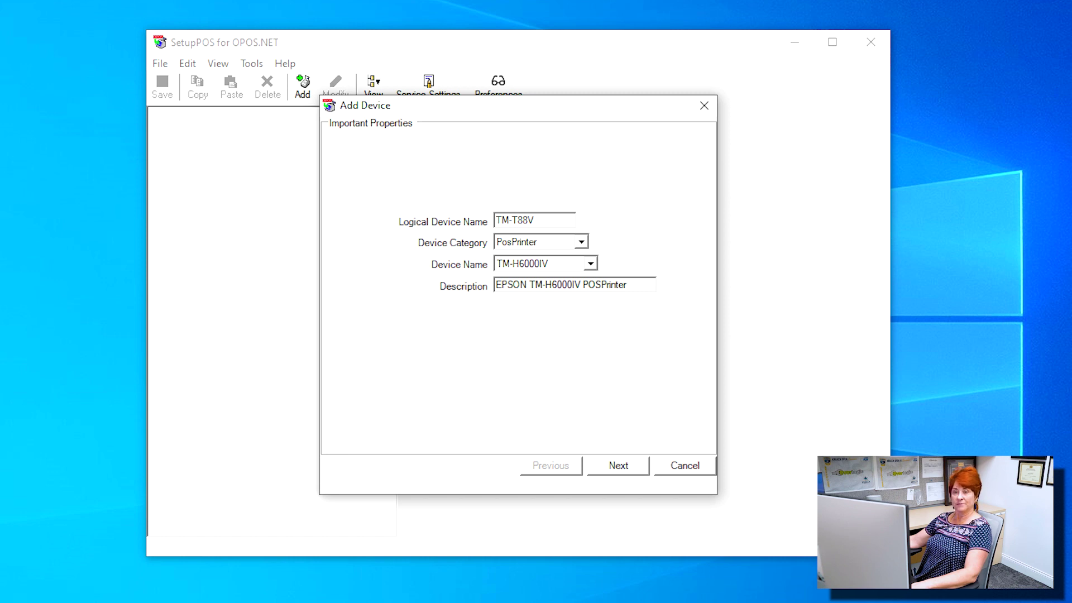
key("Tab")
left_click(572, 265)
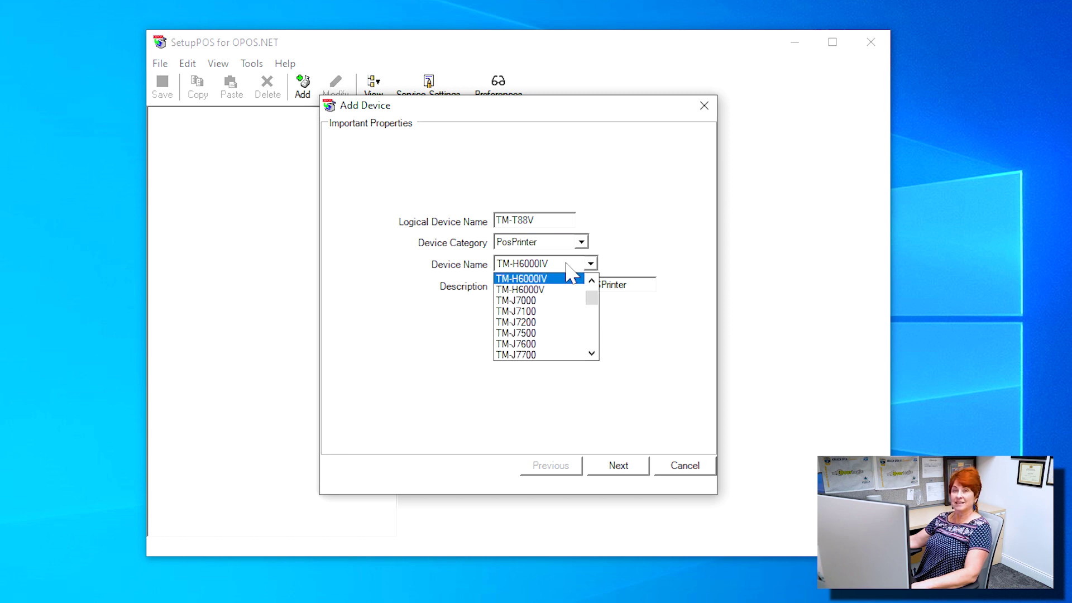
left_click_drag(596, 311, 593, 337)
left_click(557, 316)
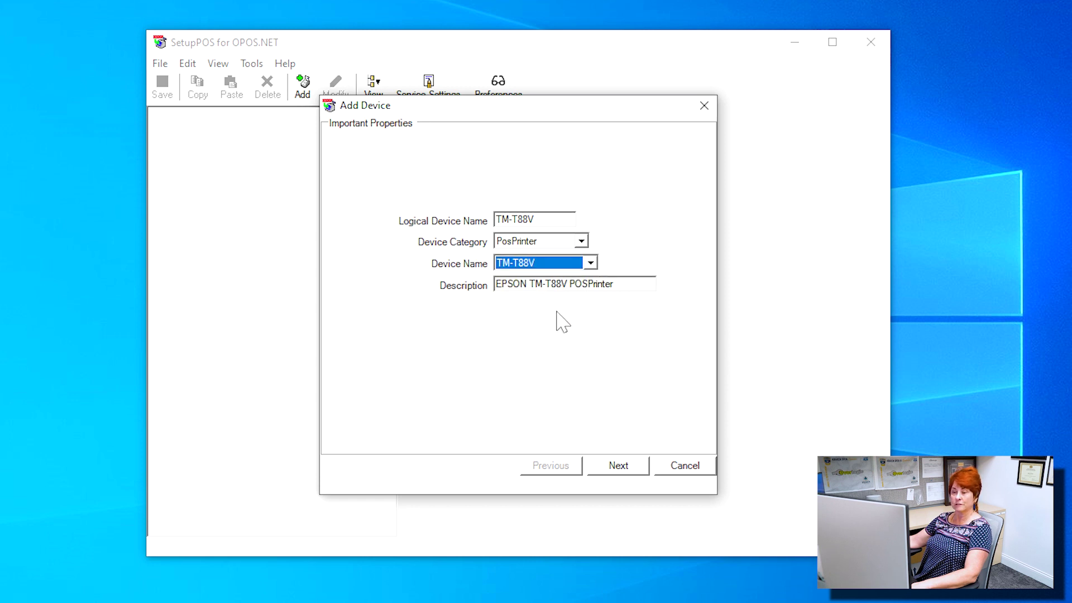
Set the new printer's port type to USB and finish adding it.
left_click(618, 466)
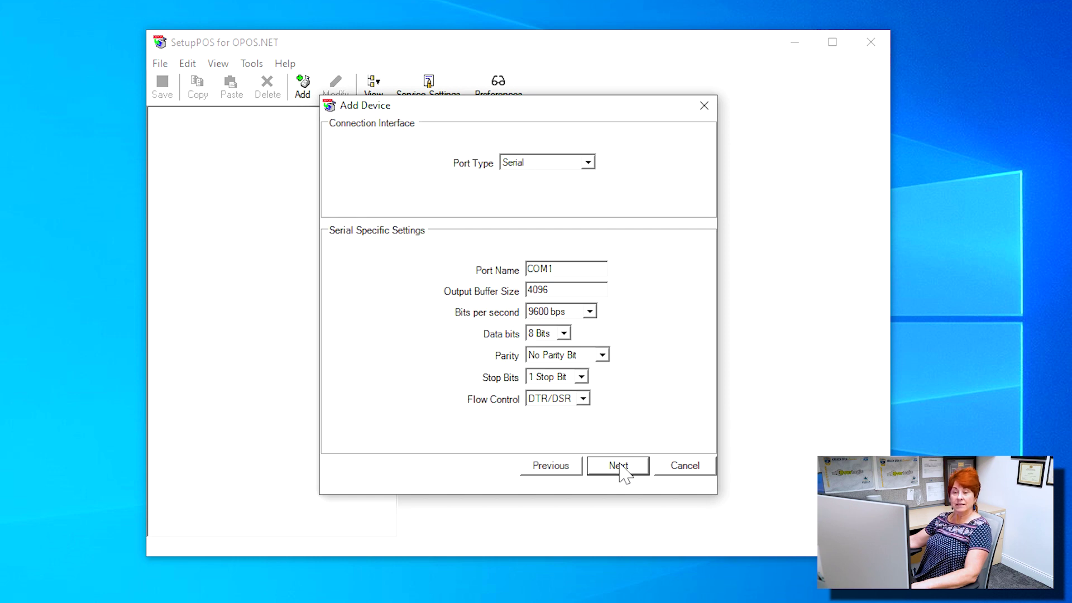
left_click(588, 163)
left_click(572, 199)
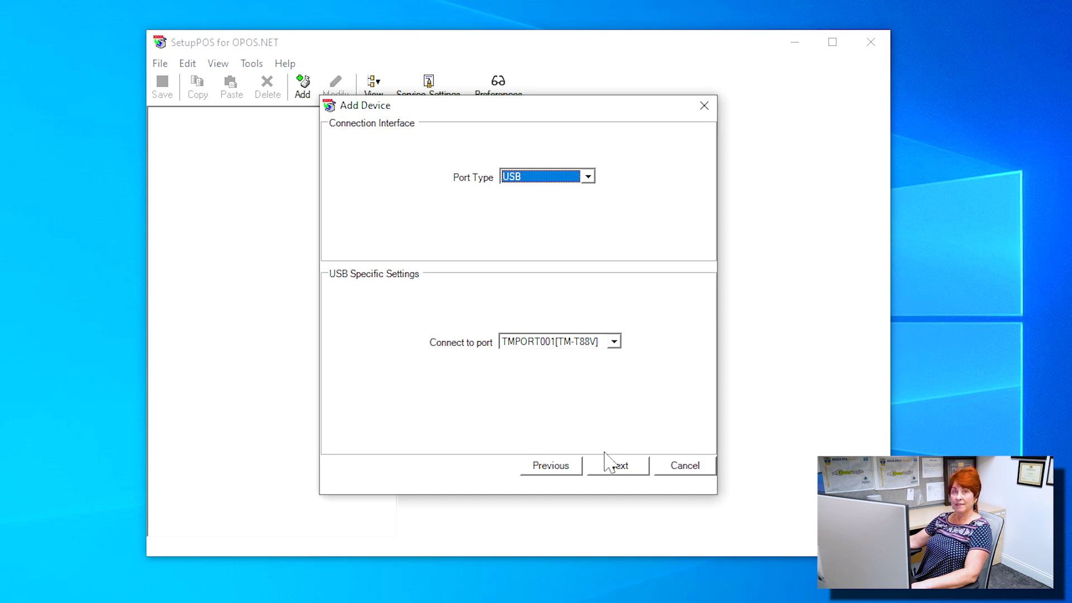
left_click(611, 467)
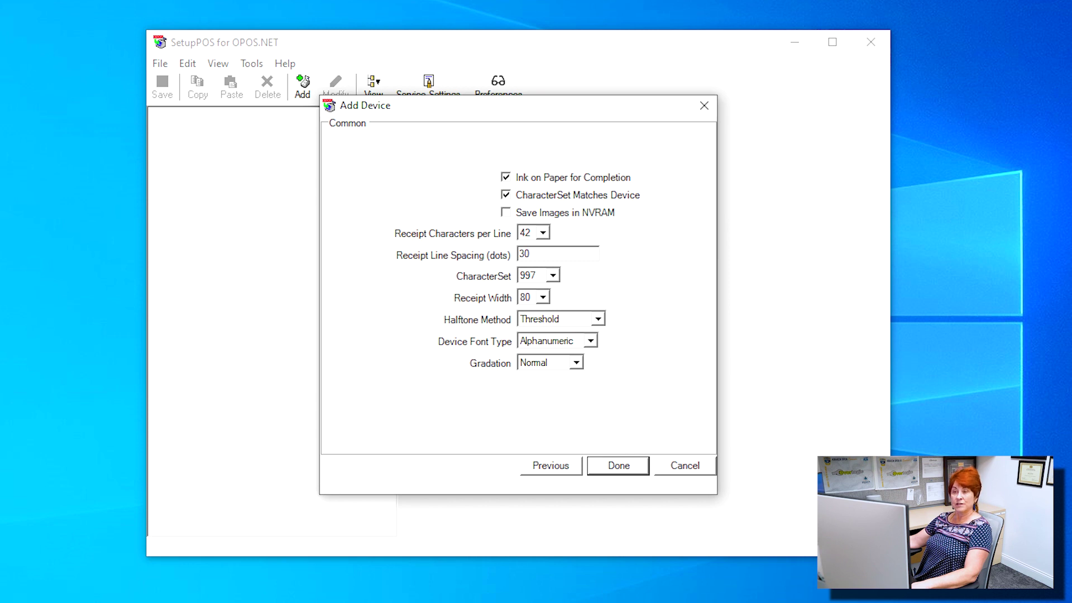
left_click(616, 470)
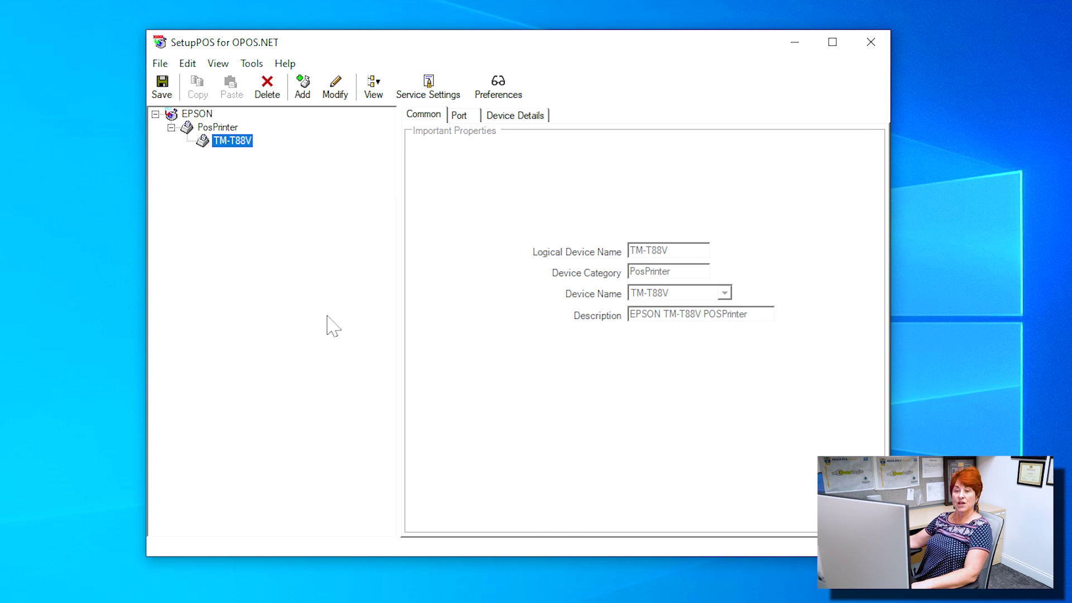
Save the new TM-T88V configuration and check the TM-T88V node's context menu.
left_click(162, 87)
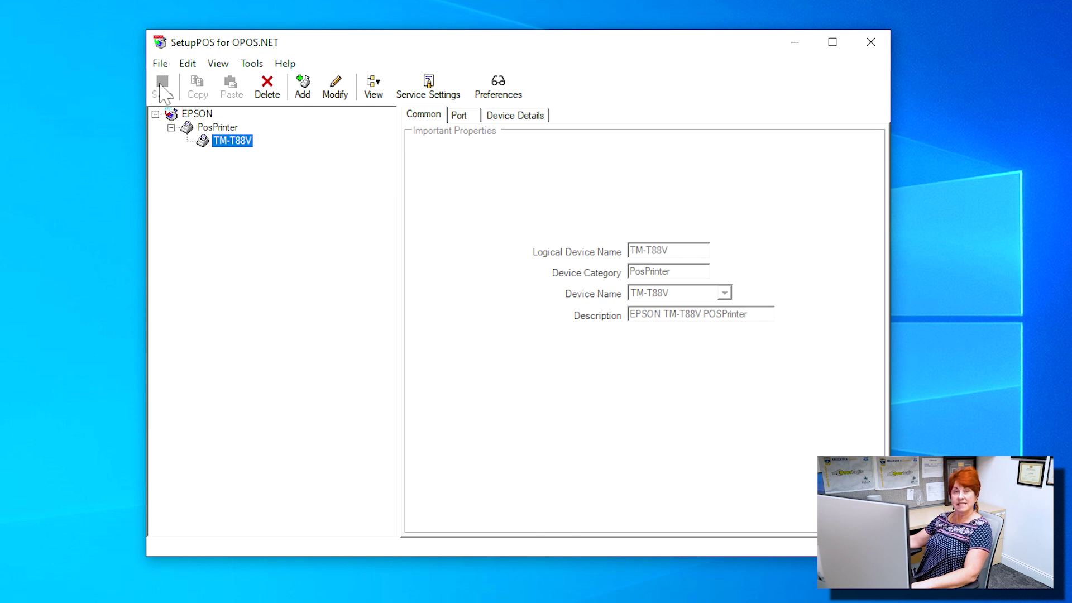
right_click(231, 143)
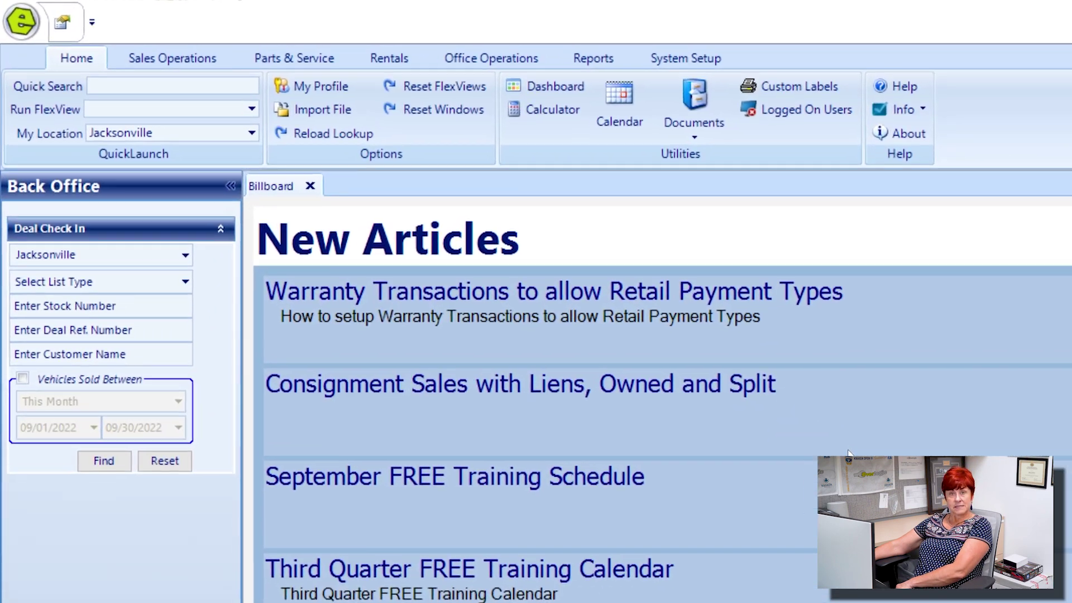
Set workstation EVERLOGIC-ROB's receipt printer to TM-T88V, mark it OPOS Printer, and save.
left_click(685, 59)
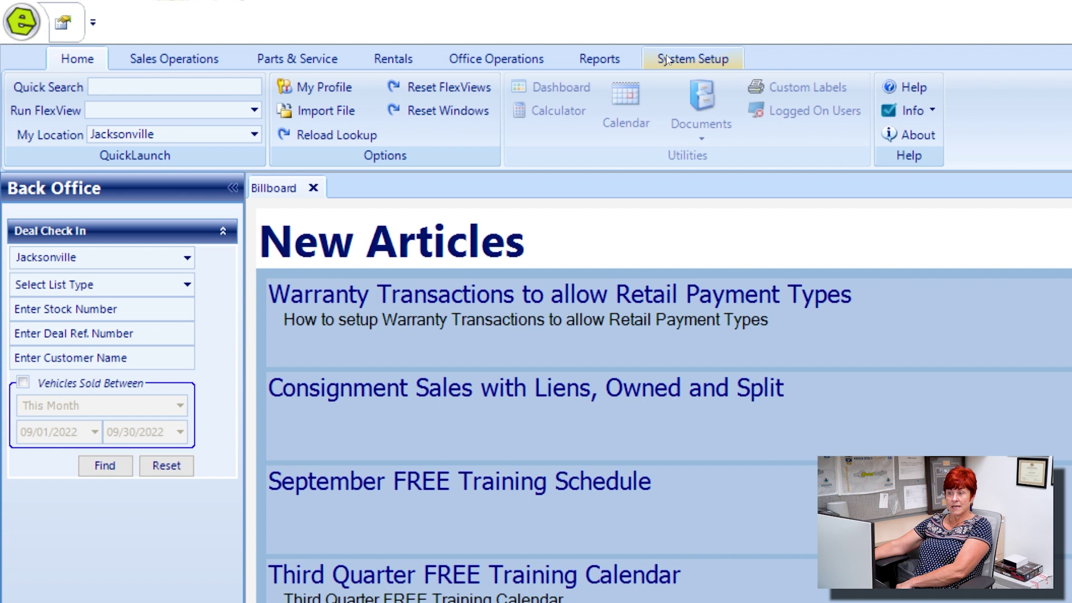
left_click(173, 87)
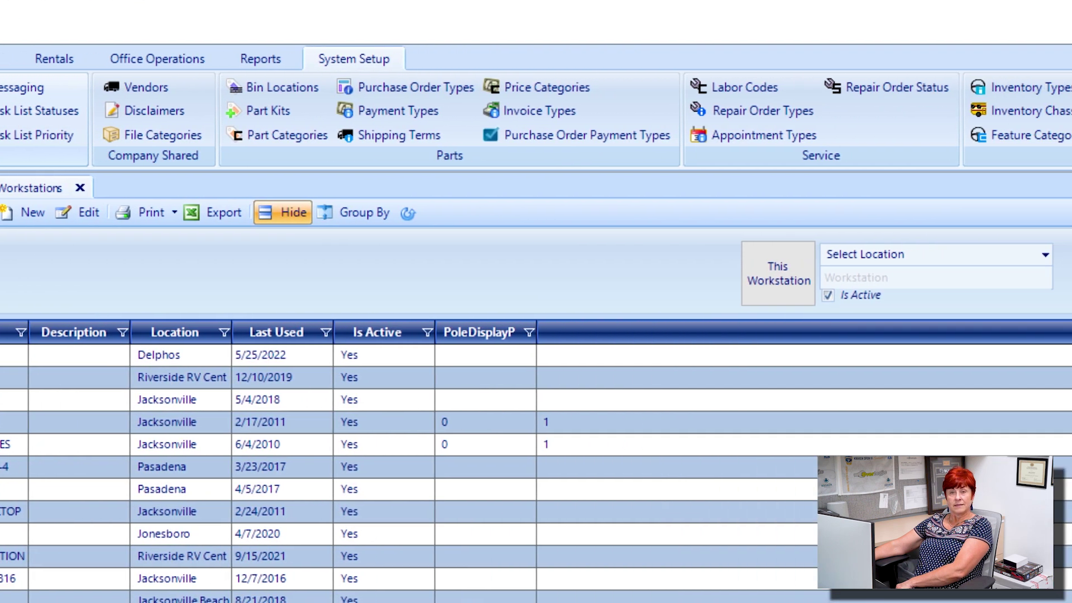
left_click(468, 281)
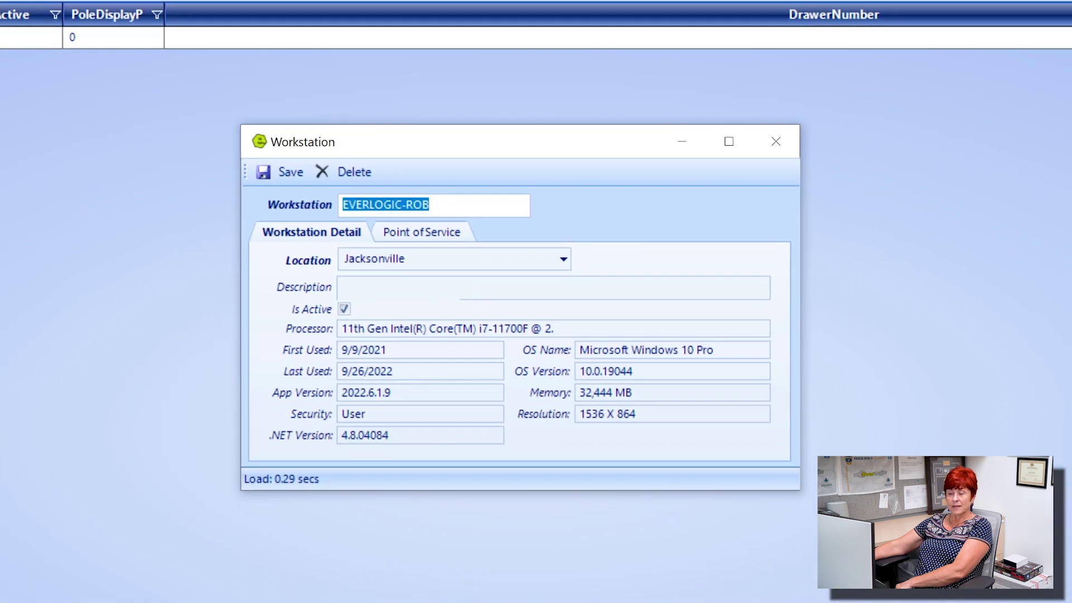
left_click(421, 232)
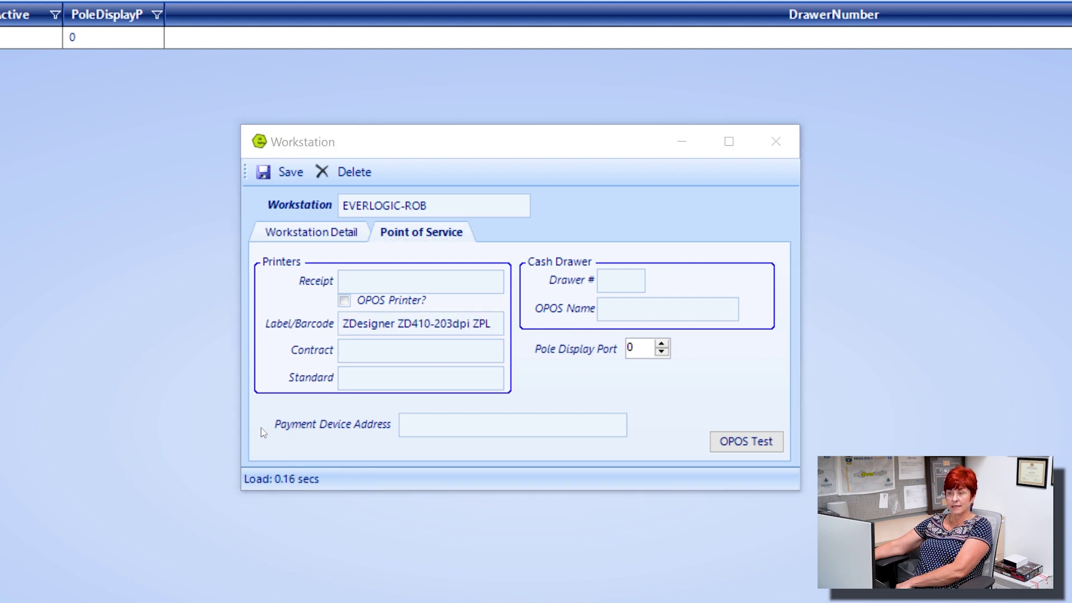
left_click(368, 279)
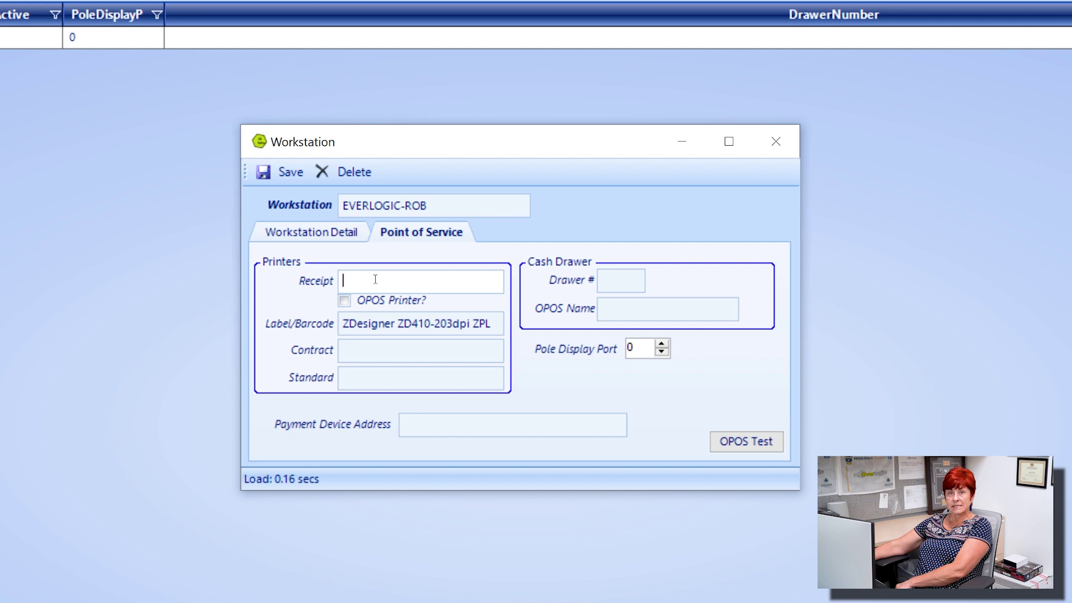
type("TM-T88V")
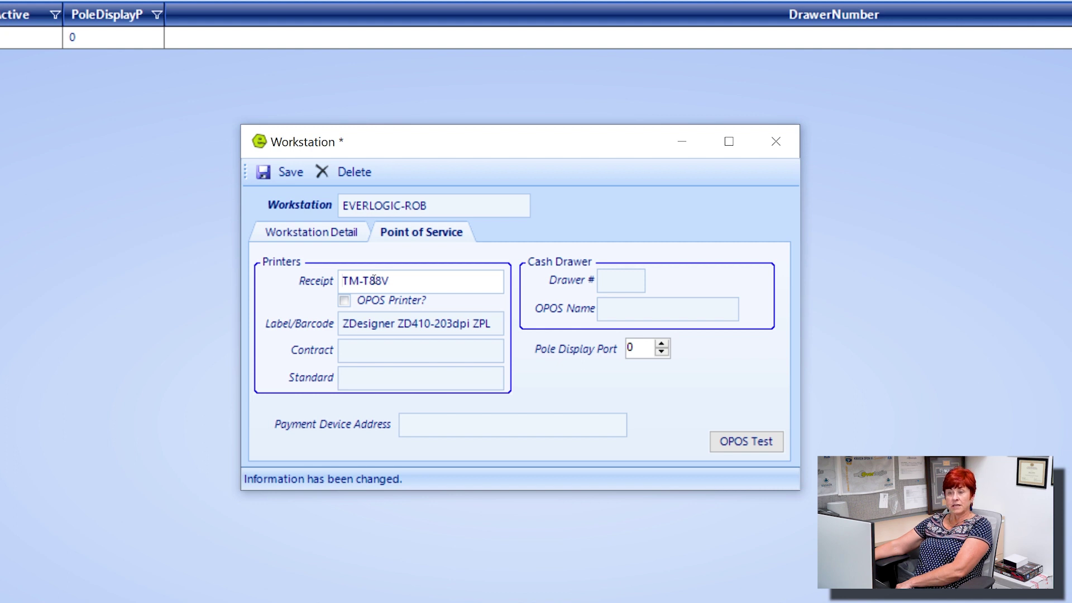
left_click(350, 303)
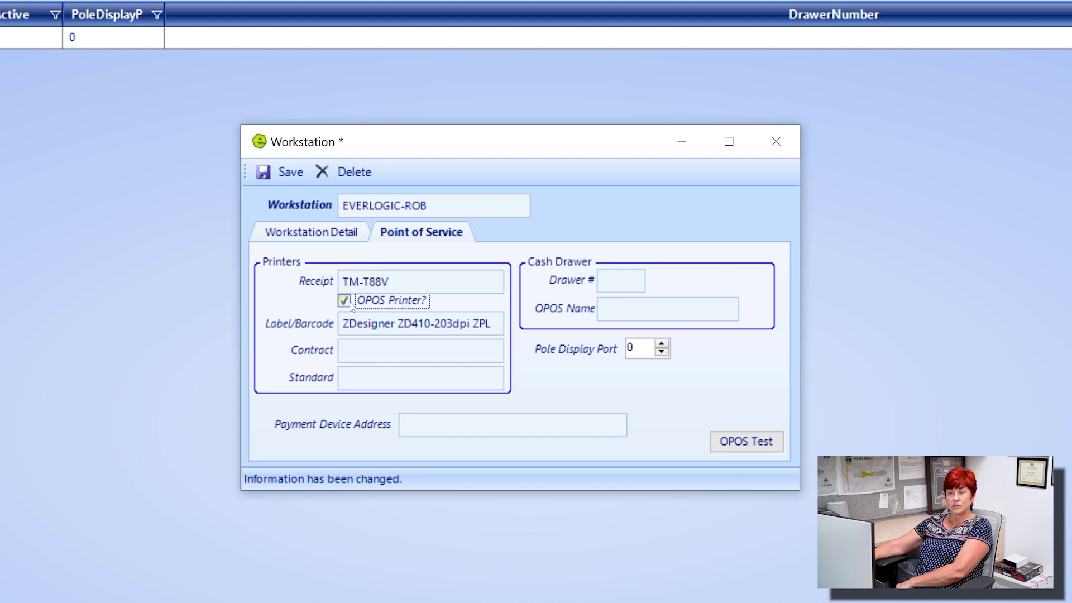
left_click(279, 172)
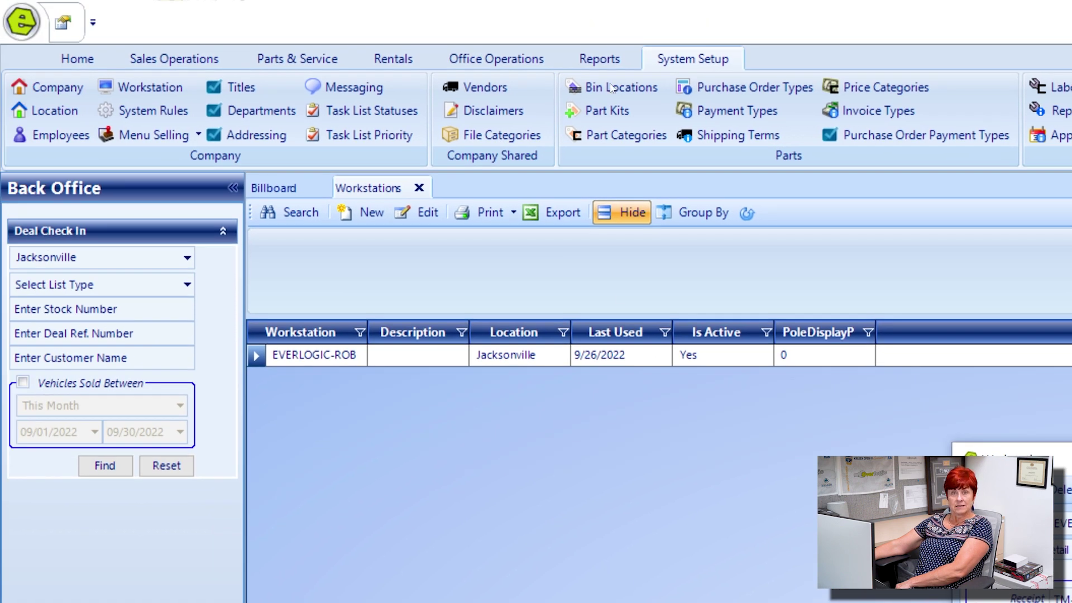
Assign the InvoicePrint system rule, answered Receipt, to the Jacksonville location.
left_click(188, 109)
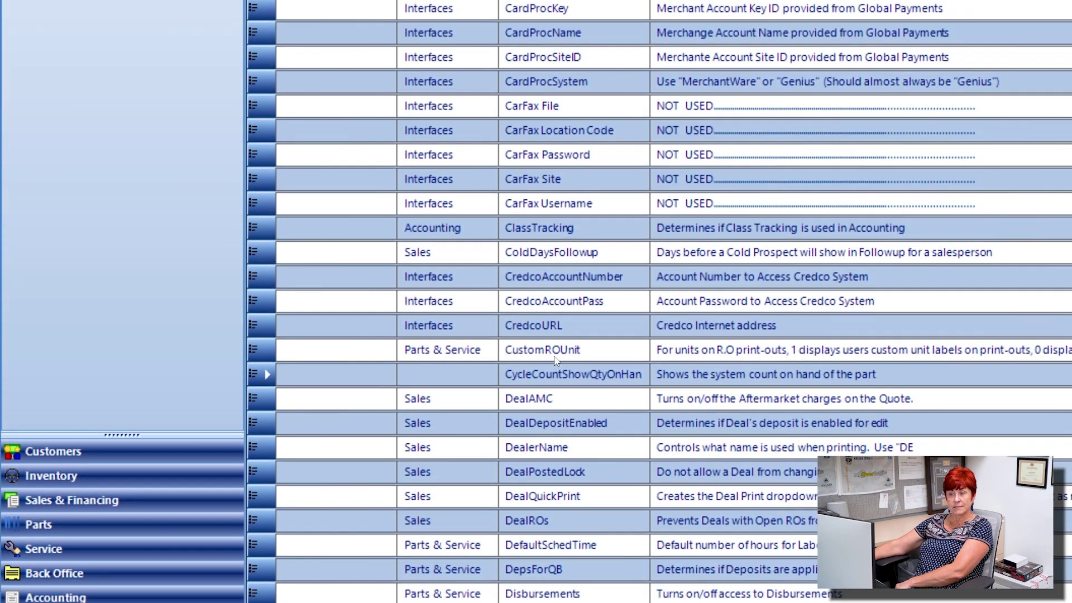
scroll(561, 491, "down", 12)
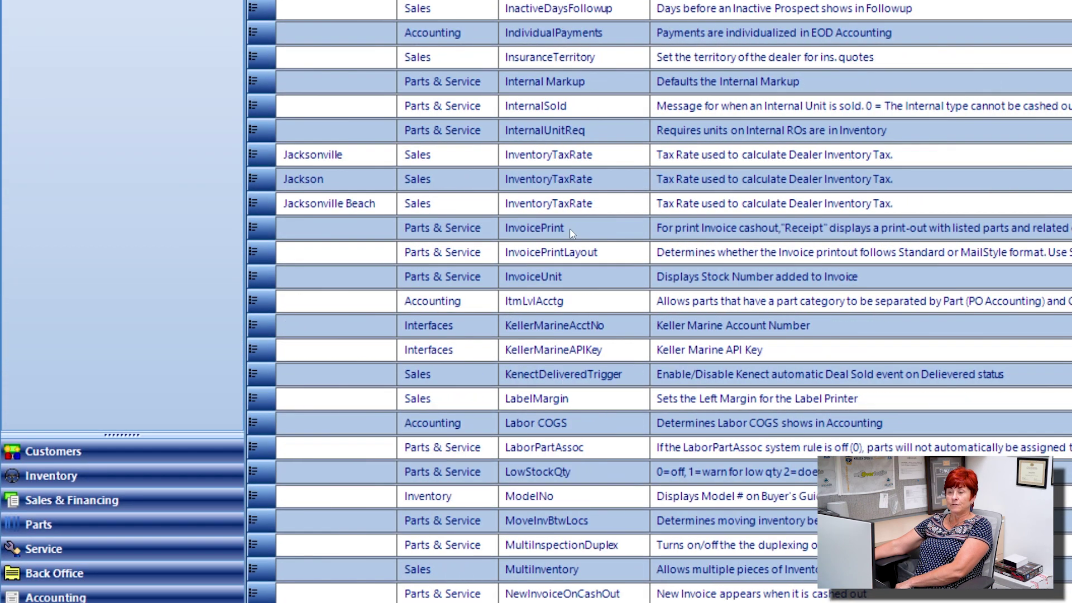
double_click(570, 232)
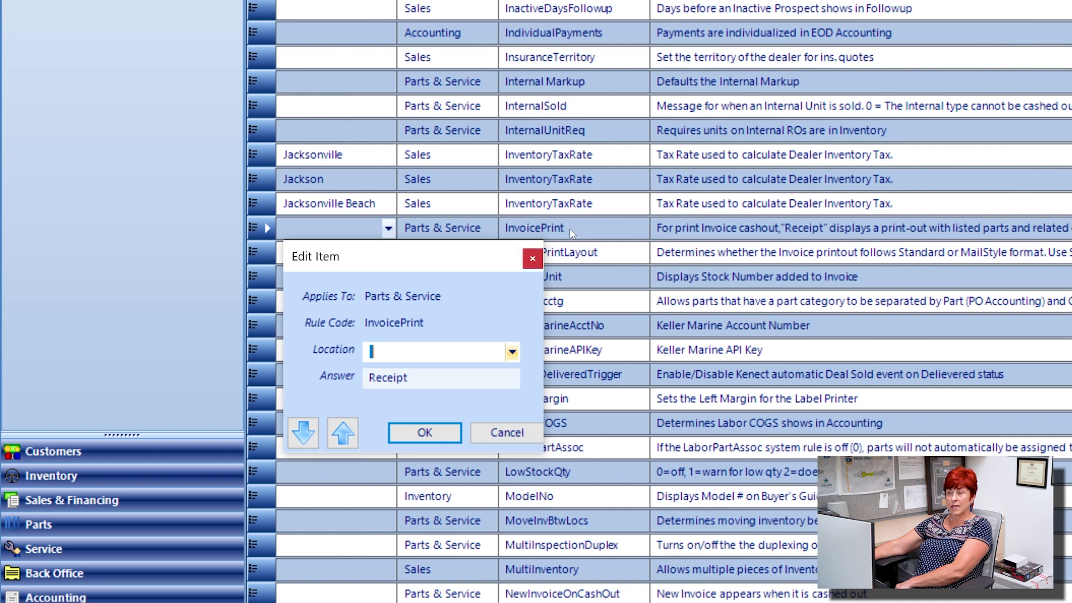
left_click(512, 351)
scroll(450, 405, "down", 6)
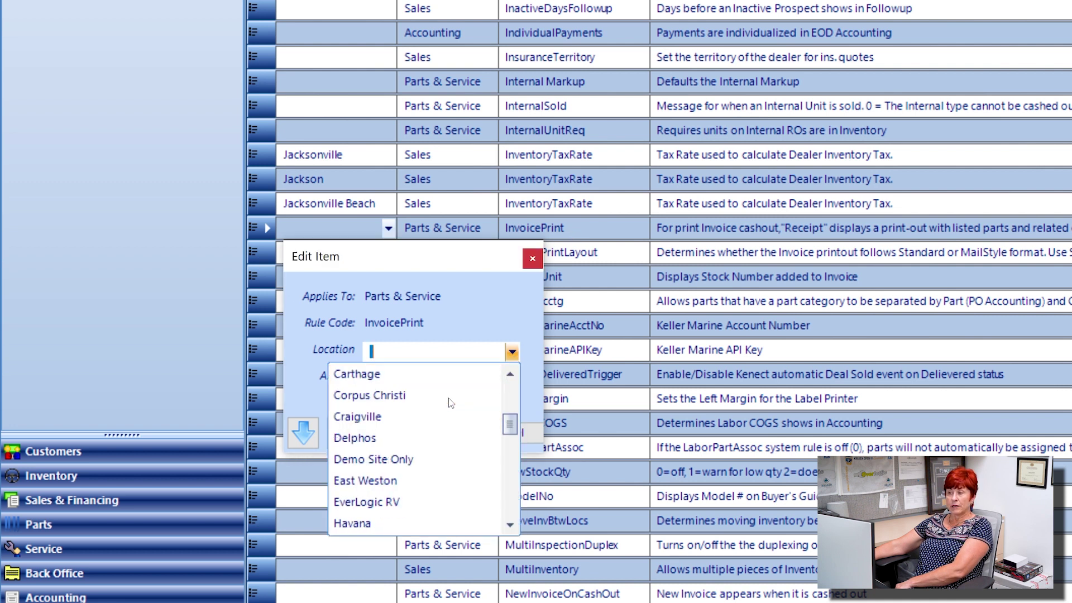
left_click(404, 480)
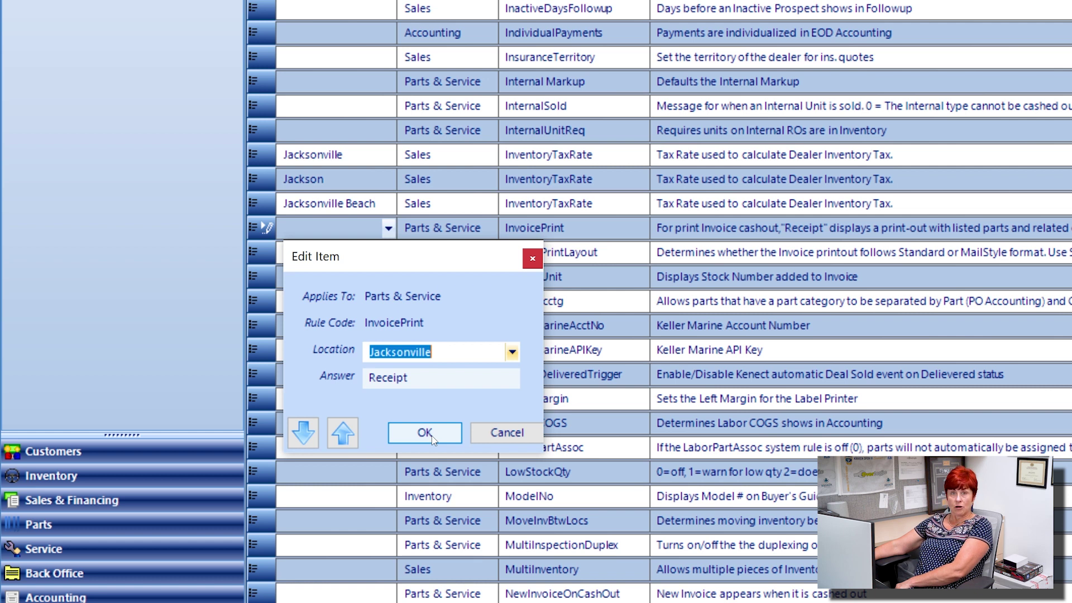
left_click(430, 435)
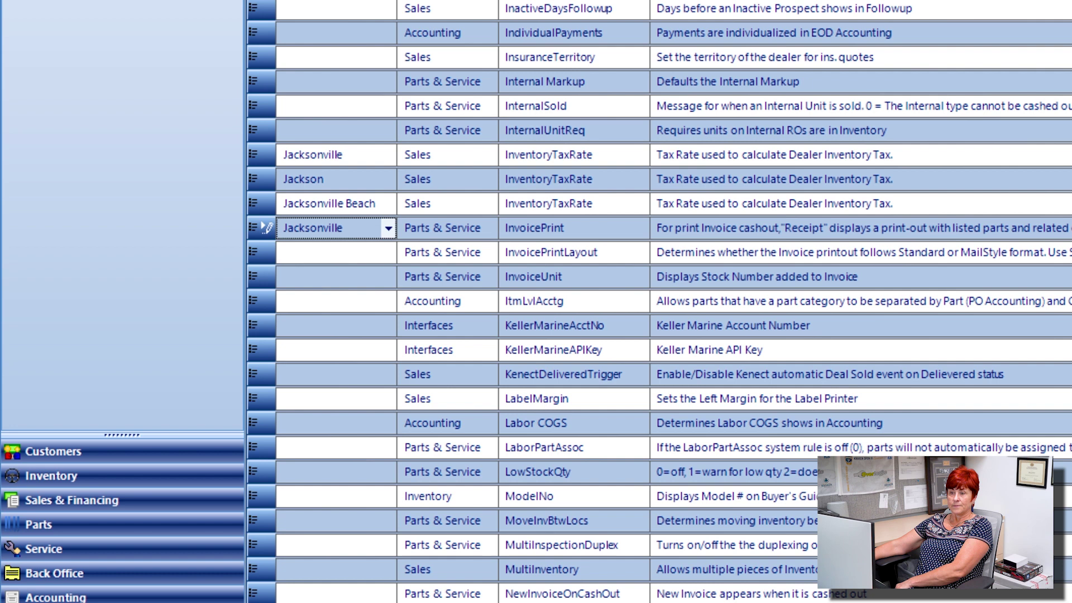